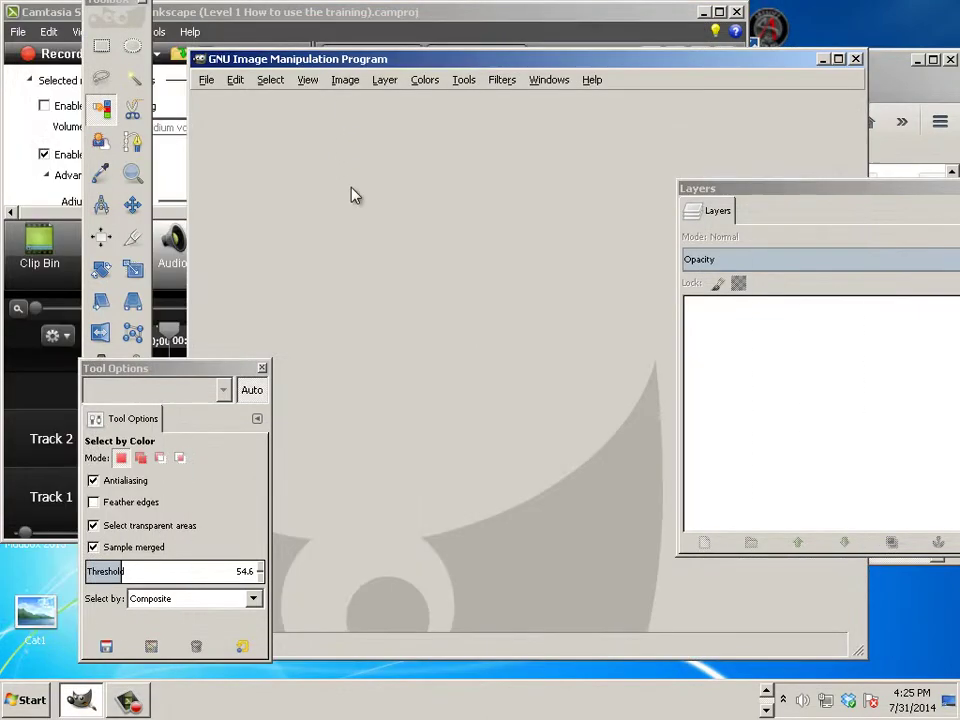
Create a new 8.5 × 11 in (2550×3300 px, 300 ppi) image with a black background
{"action": "left_click", "coordinate": [206, 81]}
{"action": "left_click", "coordinate": [225, 102]}
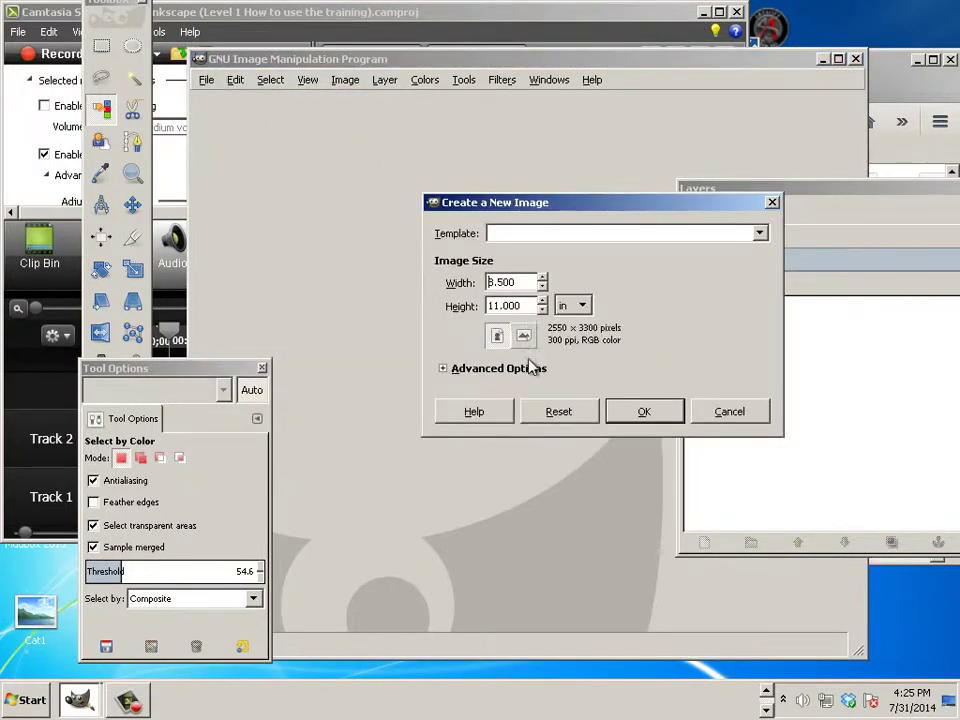
{"action": "left_click", "coordinate": [643, 416]}
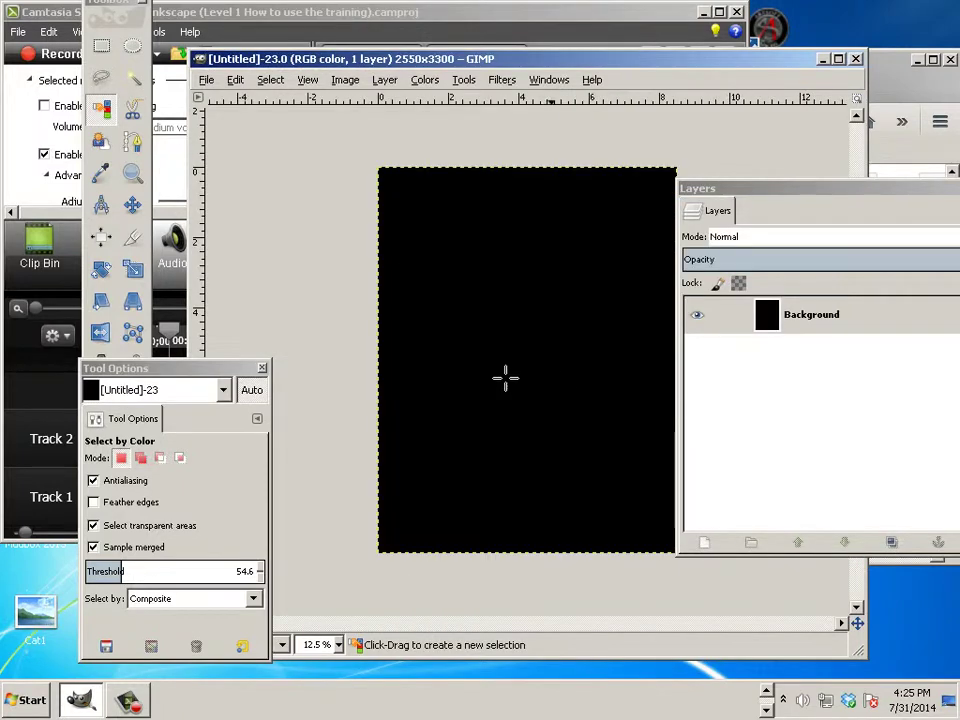
{"action": "left_click_drag", "start_coordinate": [190, 372], "coordinate": [306, 388]}
With the Paintbrush, paint a solid red circle and a purple circle at lower right
{"action": "left_click", "coordinate": [100, 428]}
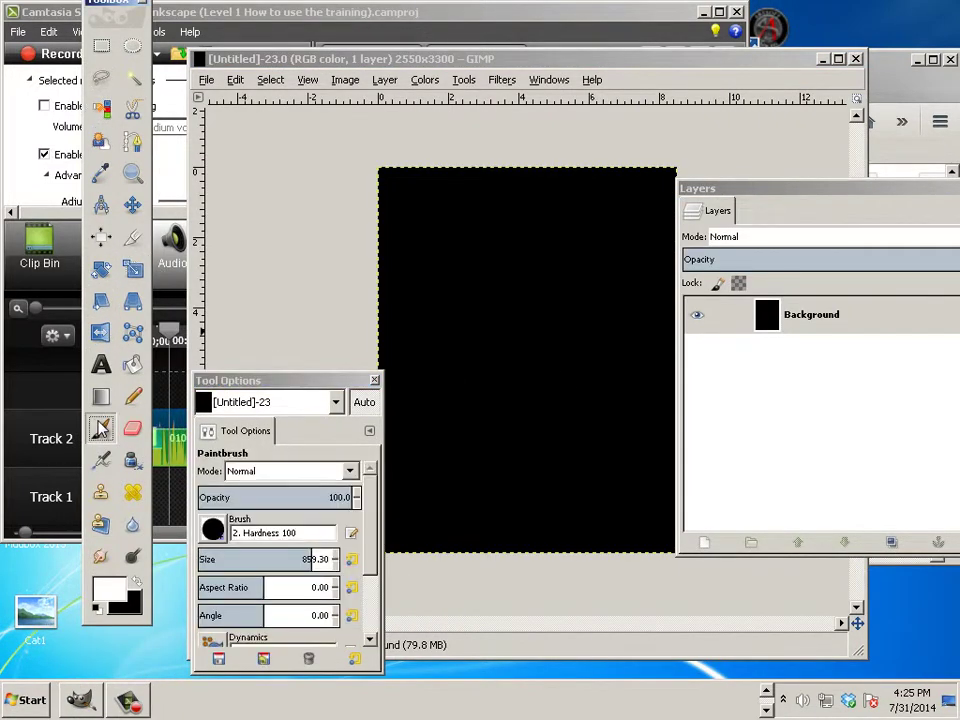
{"action": "left_click", "coordinate": [112, 598]}
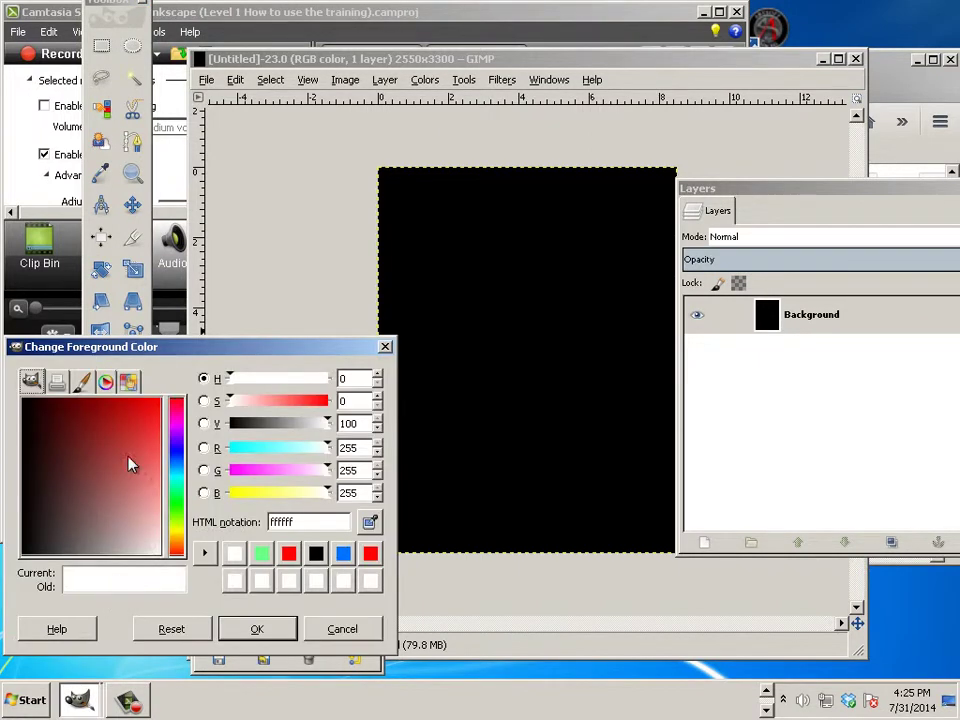
{"action": "left_click_drag", "start_coordinate": [130, 463], "coordinate": [172, 404]}
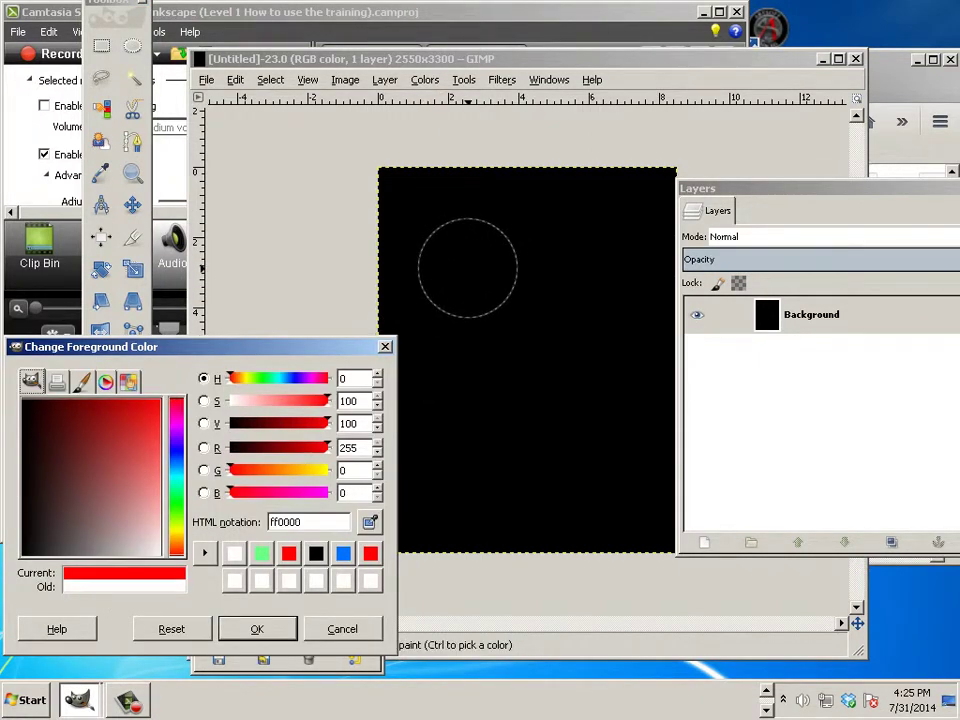
{"action": "left_click", "coordinate": [468, 267]}
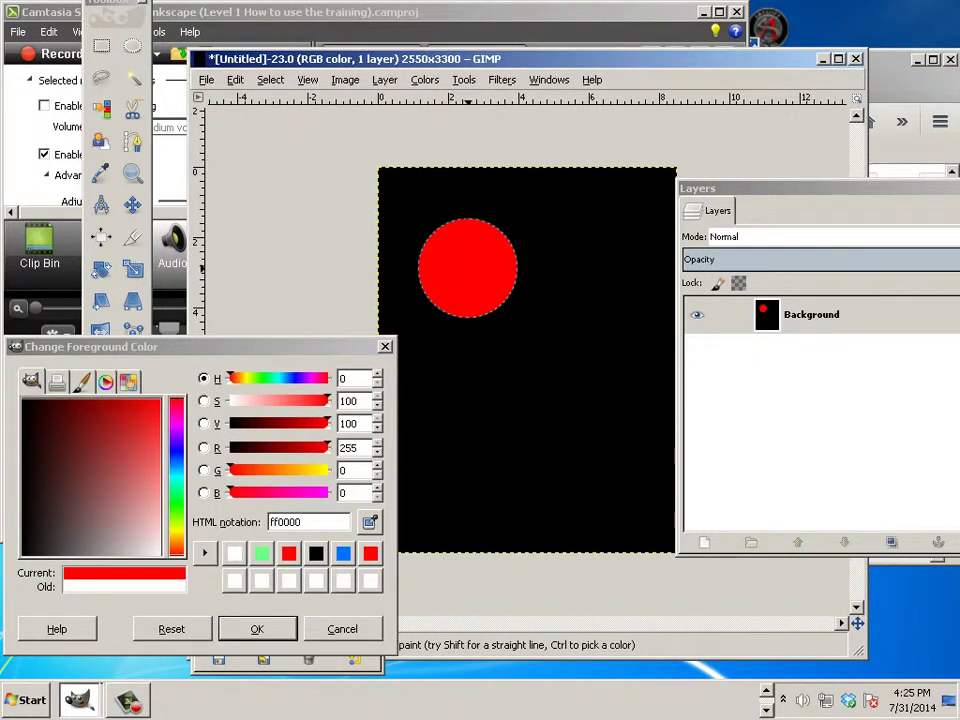
{"action": "left_click", "coordinate": [176, 441]}
{"action": "left_click_drag", "start_coordinate": [158, 407], "coordinate": [160, 398]}
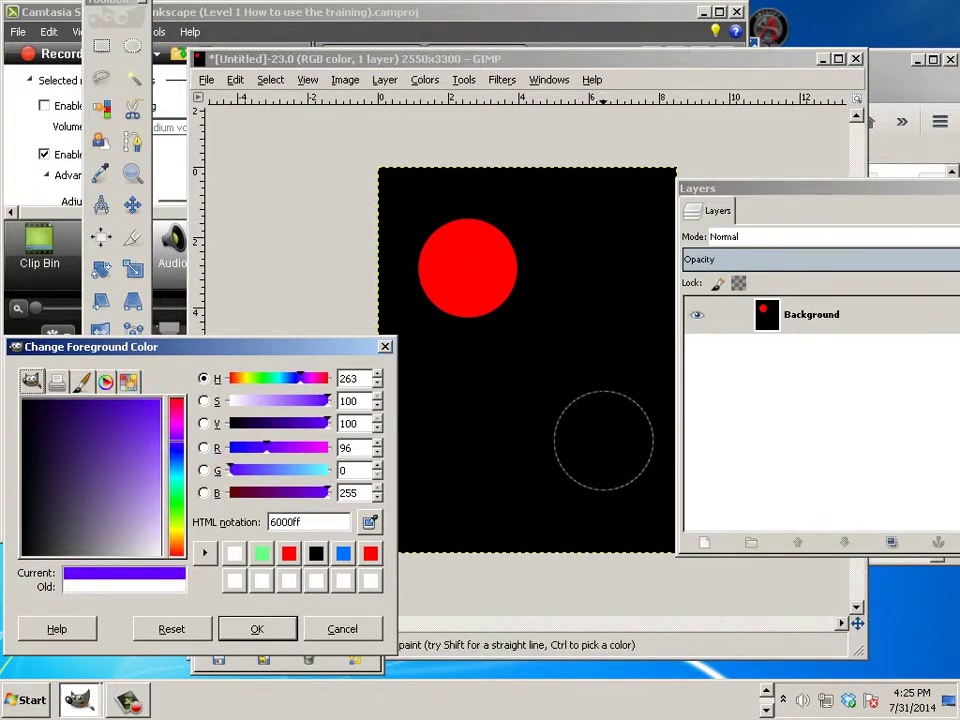
{"action": "left_click", "coordinate": [602, 440]}
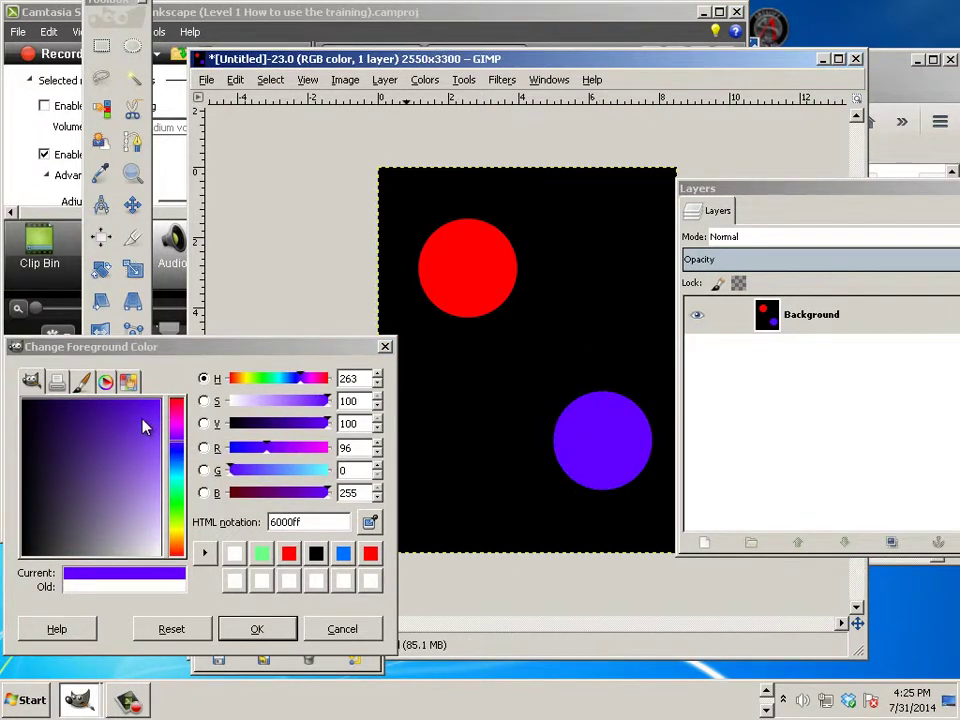
Switch the colour to green and paint a soft circle with the Hardness 075 brush
{"action": "left_click_drag", "start_coordinate": [142, 427], "coordinate": [70, 510]}
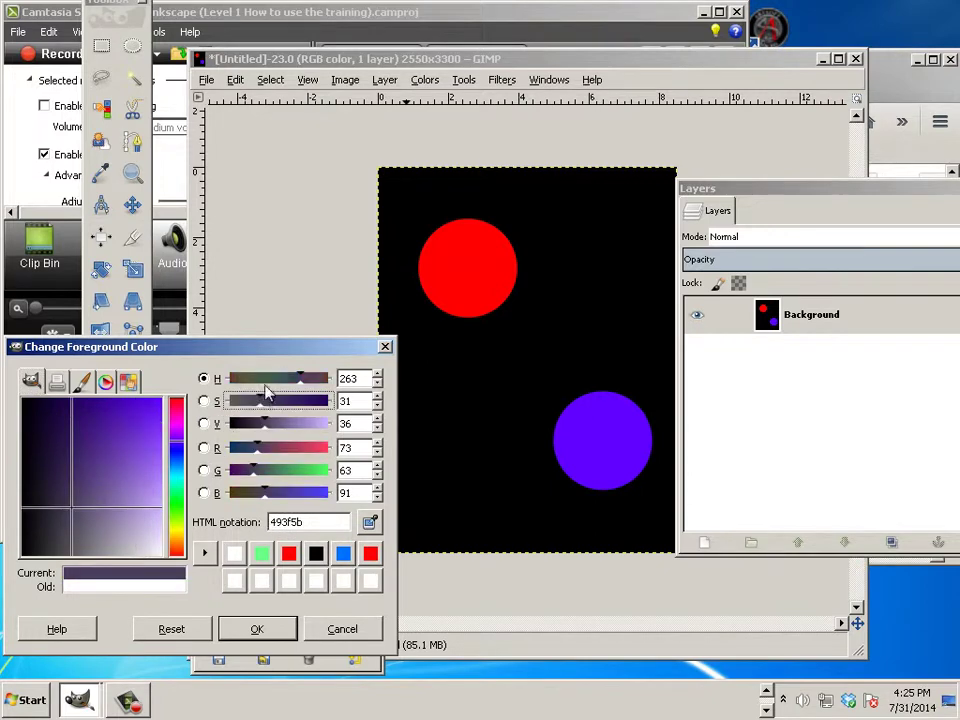
{"action": "left_click_drag", "start_coordinate": [293, 470], "coordinate": [330, 472]}
{"action": "left_click", "coordinate": [248, 626]}
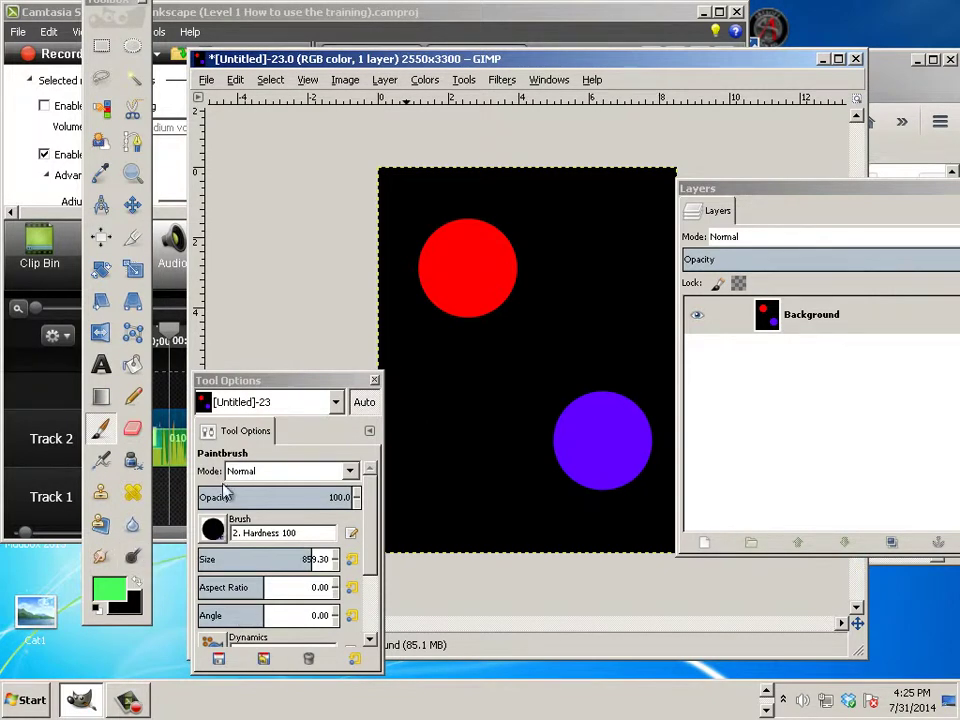
{"action": "left_click", "coordinate": [238, 386]}
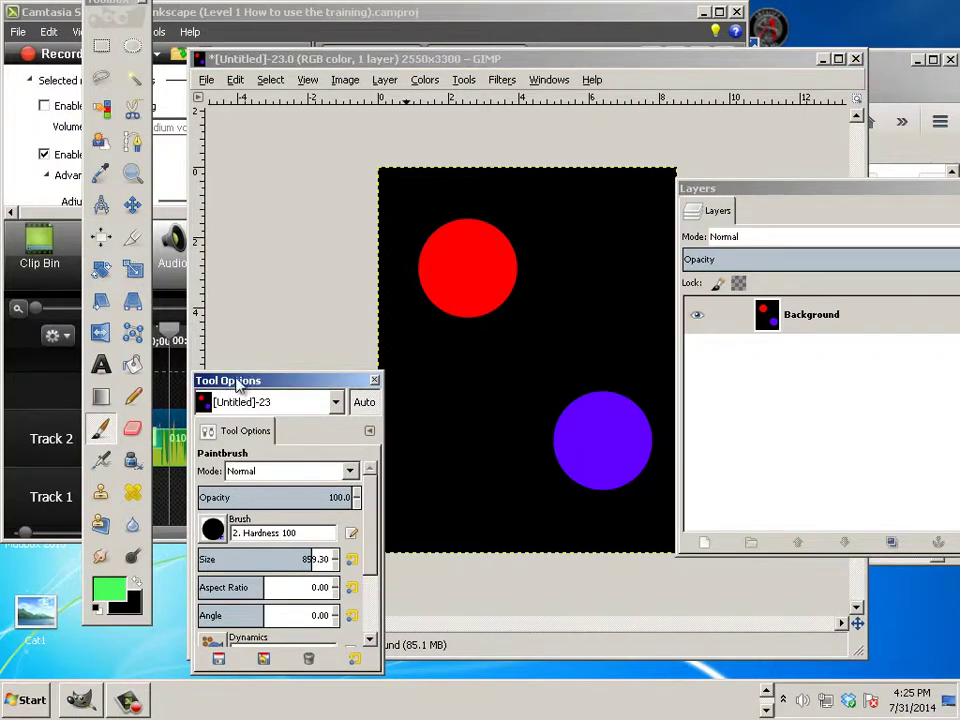
{"action": "left_click_drag", "start_coordinate": [238, 386], "coordinate": [158, 275]}
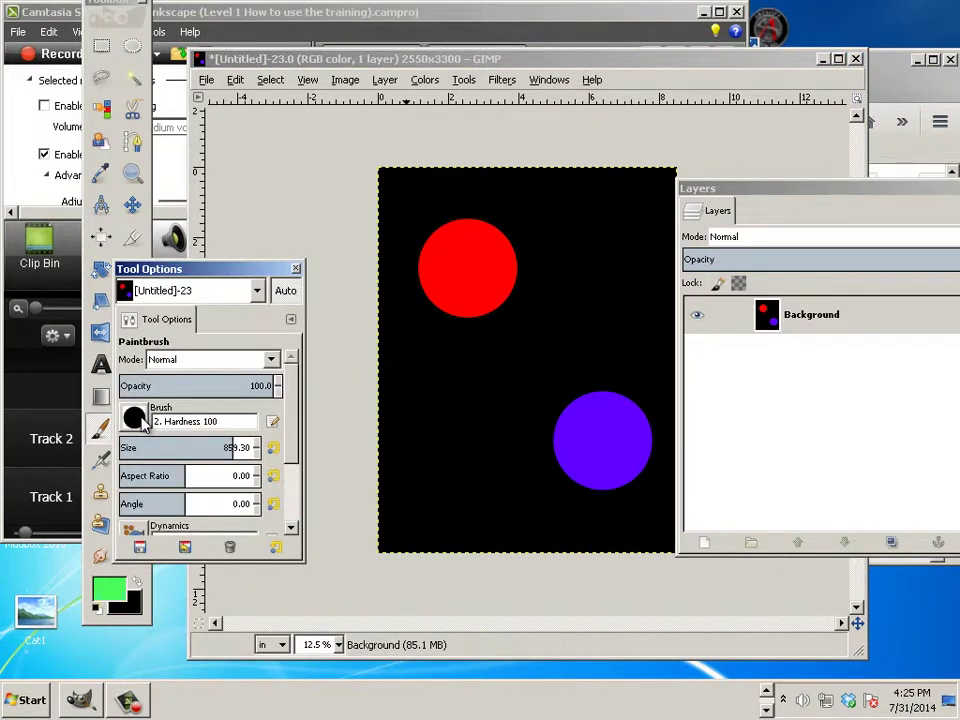
{"action": "left_click", "coordinate": [143, 423]}
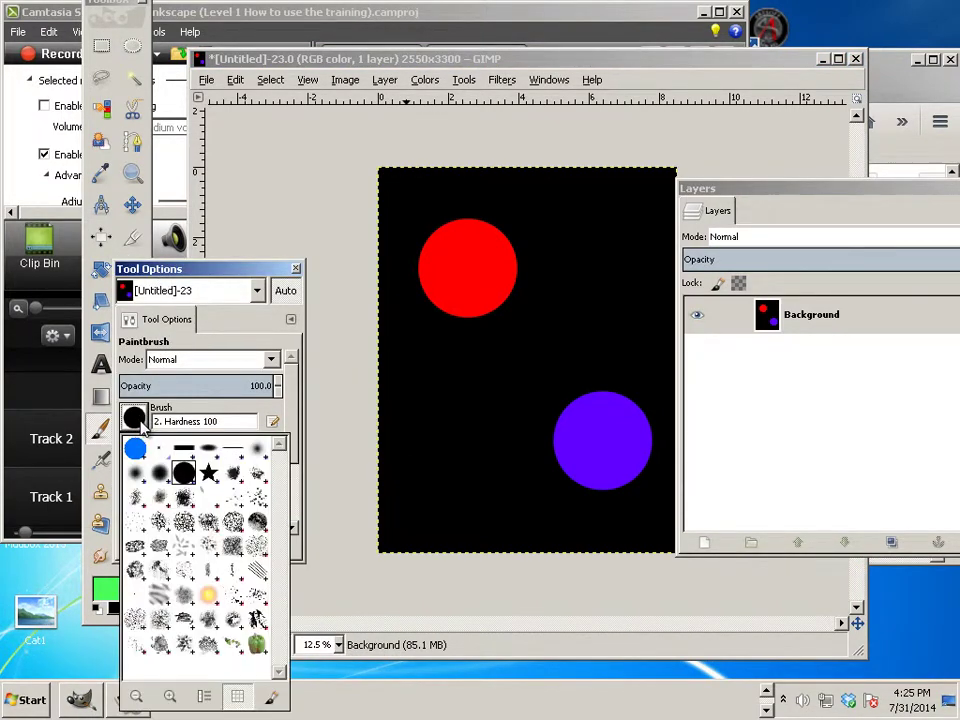
{"action": "left_click", "coordinate": [160, 478]}
{"action": "left_click", "coordinate": [465, 445]}
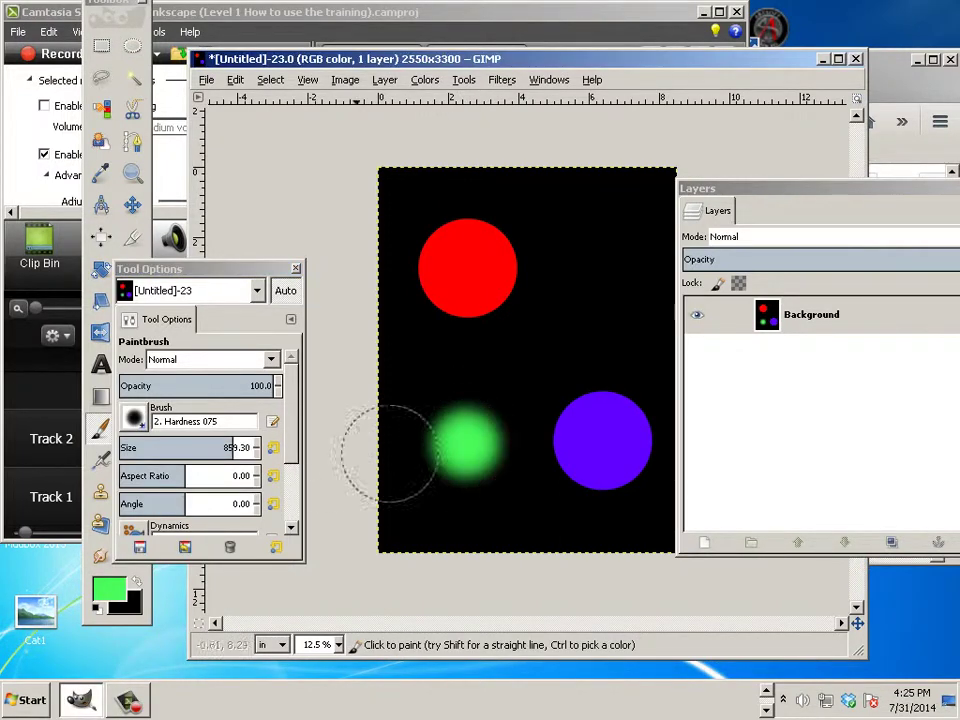
Select the green circle with Select by Color at threshold 120.9, capturing its glowing edge
{"action": "left_click", "coordinate": [295, 270]}
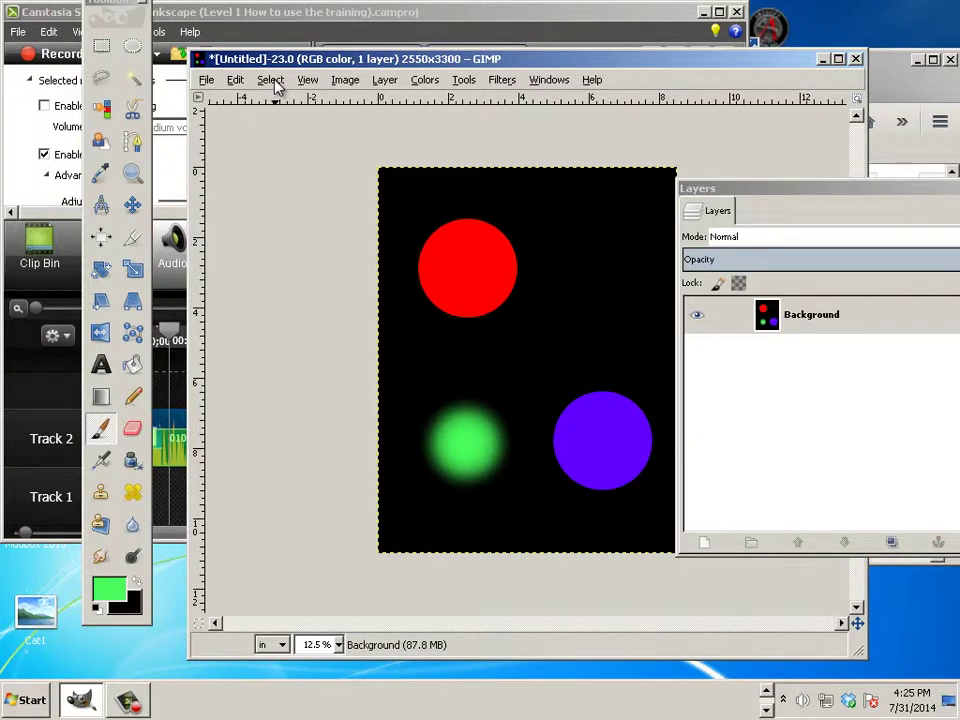
{"action": "double_click", "coordinate": [103, 113]}
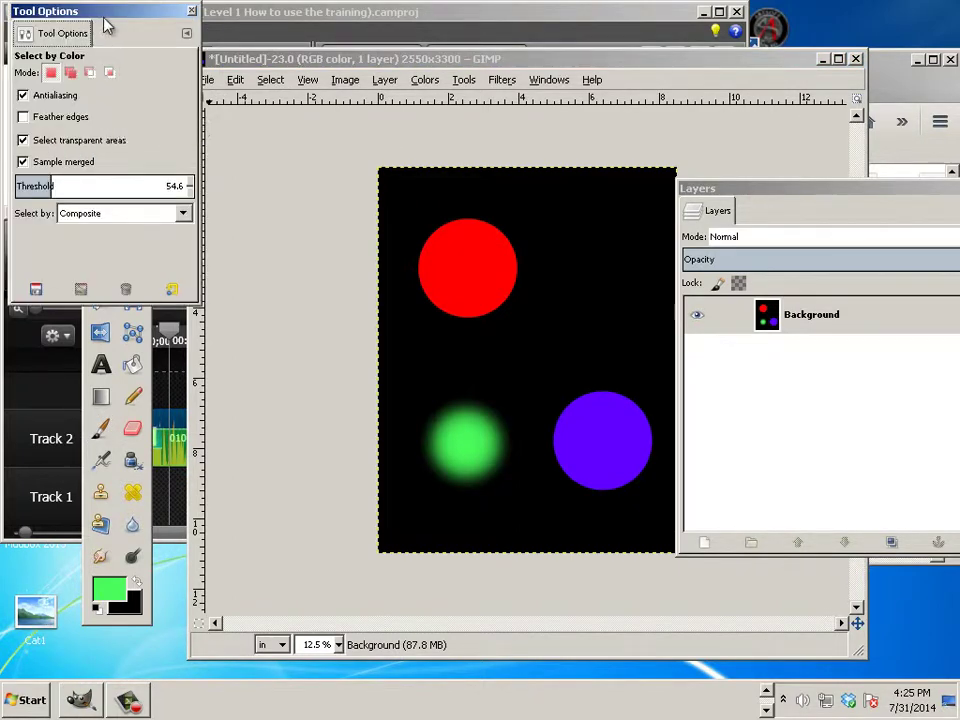
{"action": "left_click_drag", "start_coordinate": [107, 22], "coordinate": [254, 187]}
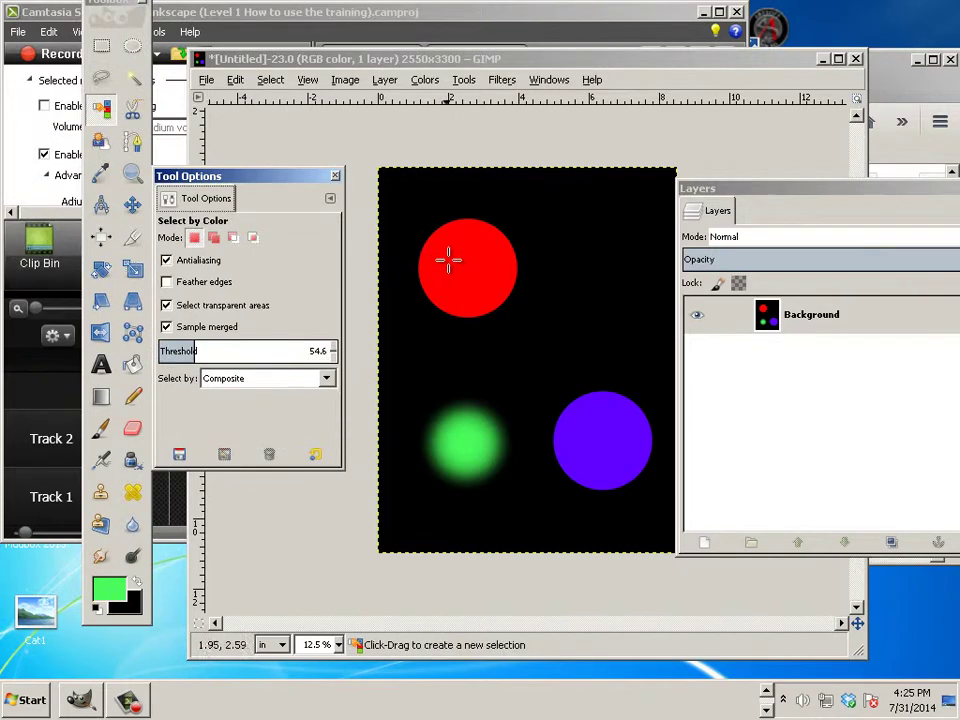
{"action": "left_click", "coordinate": [476, 442]}
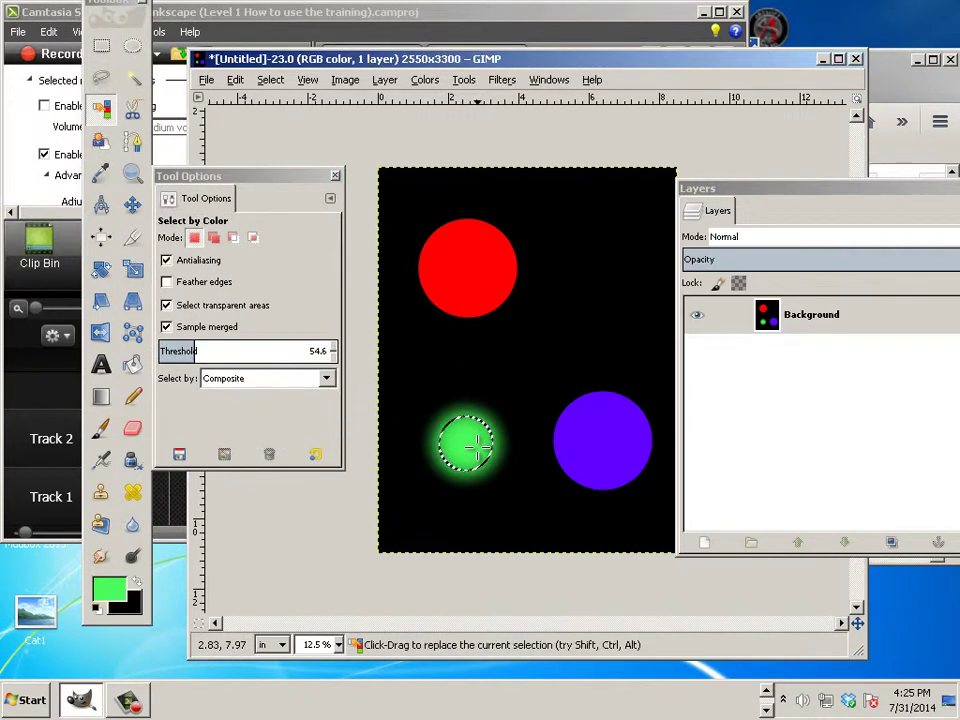
{"action": "left_click_drag", "start_coordinate": [200, 356], "coordinate": [272, 360]}
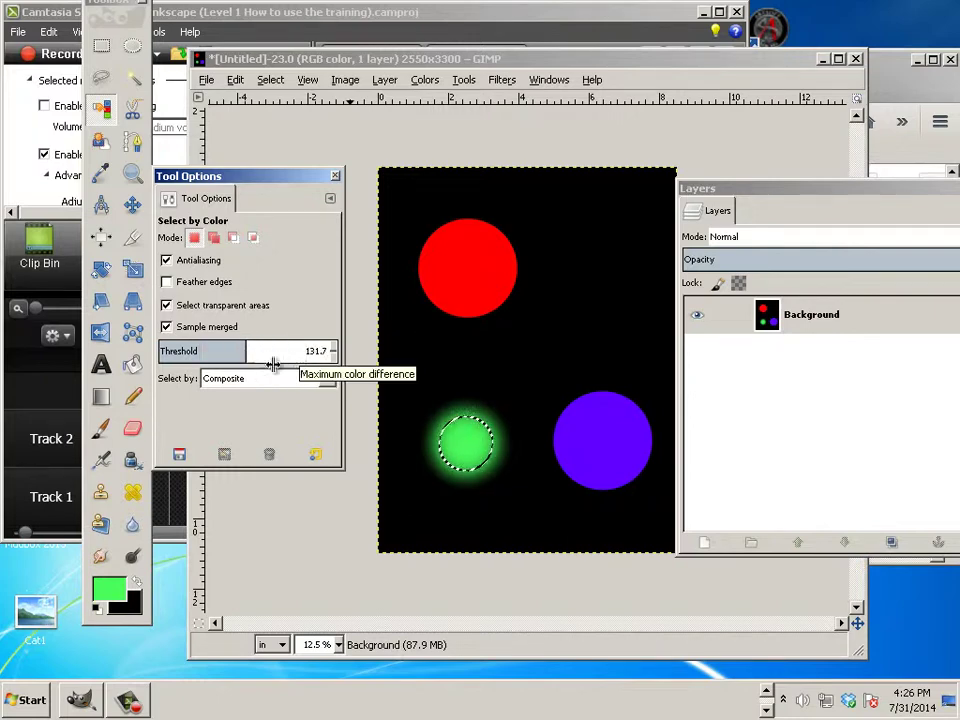
{"action": "left_click", "coordinate": [453, 437]}
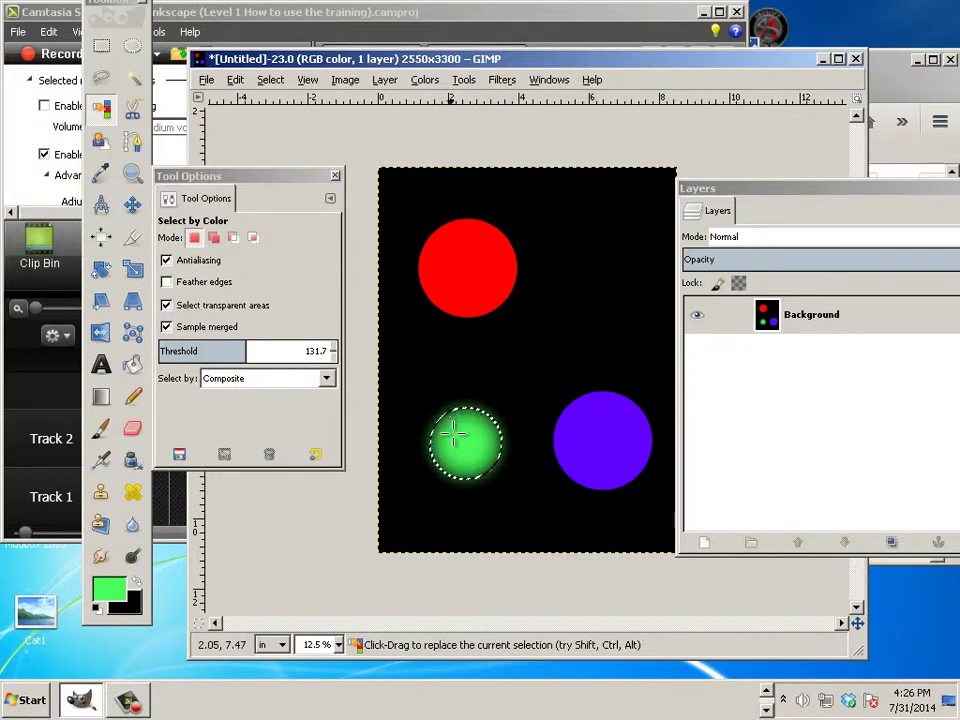
{"action": "left_click", "coordinate": [242, 350]}
{"action": "mouse_move", "coordinate": [237, 353]}
{"action": "left_mouse_down"}
{"action": "mouse_move", "coordinate": [212, 350]}
{"action": "mouse_move", "coordinate": [224, 351]}
{"action": "left_mouse_up"}
{"action": "left_click", "coordinate": [457, 447]}
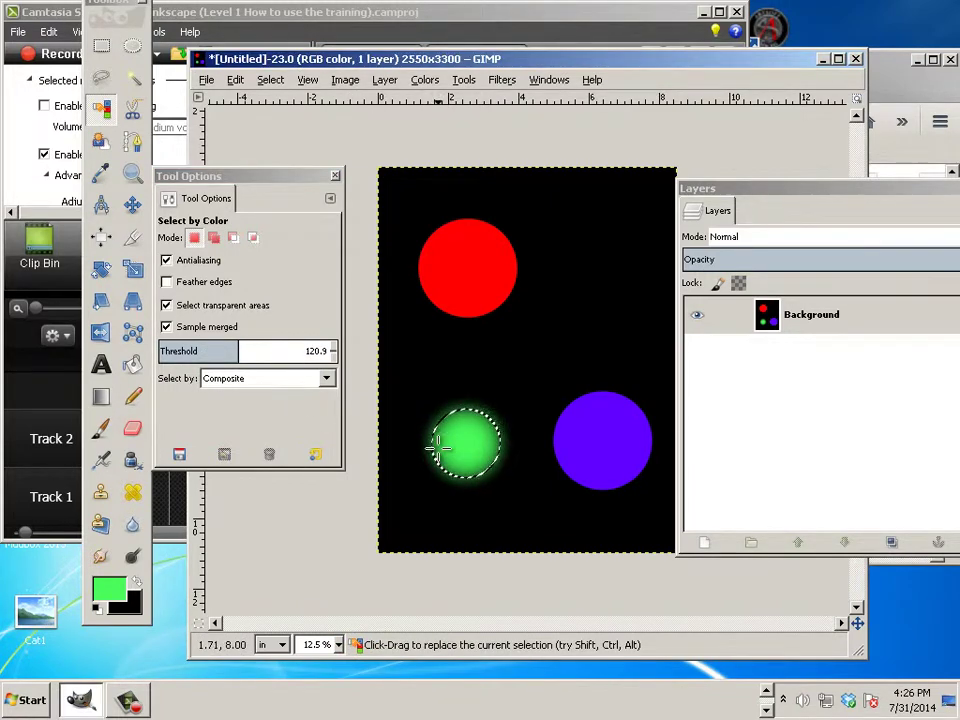
Cut the green circle, paste it as a new Clipboard layer, and drag it back over its spot
{"action": "left_click", "coordinate": [235, 80]}
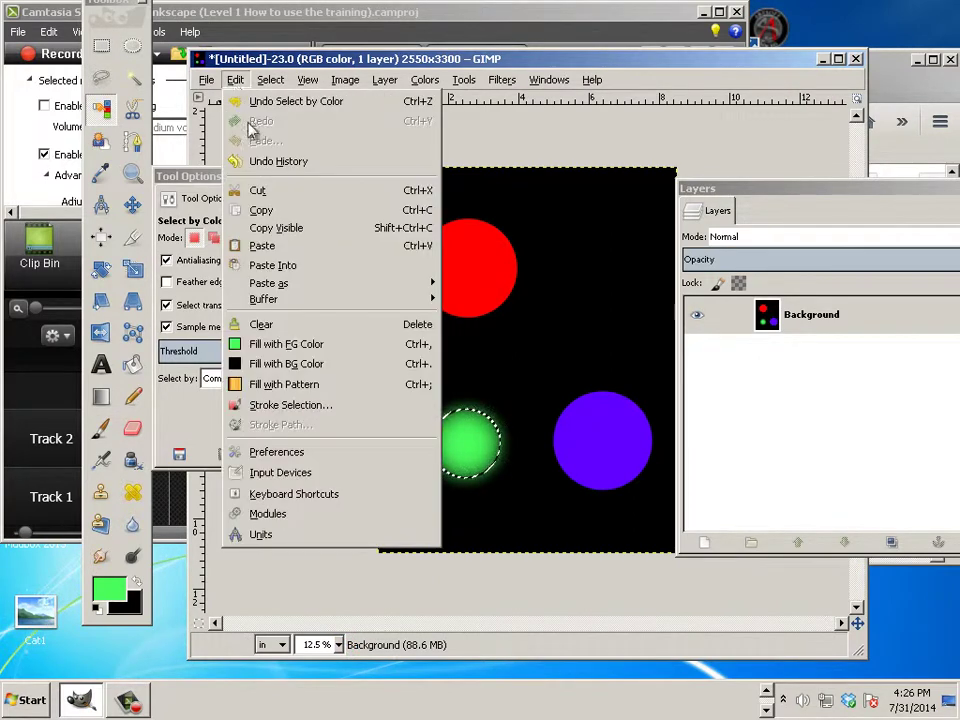
{"action": "left_click", "coordinate": [262, 190]}
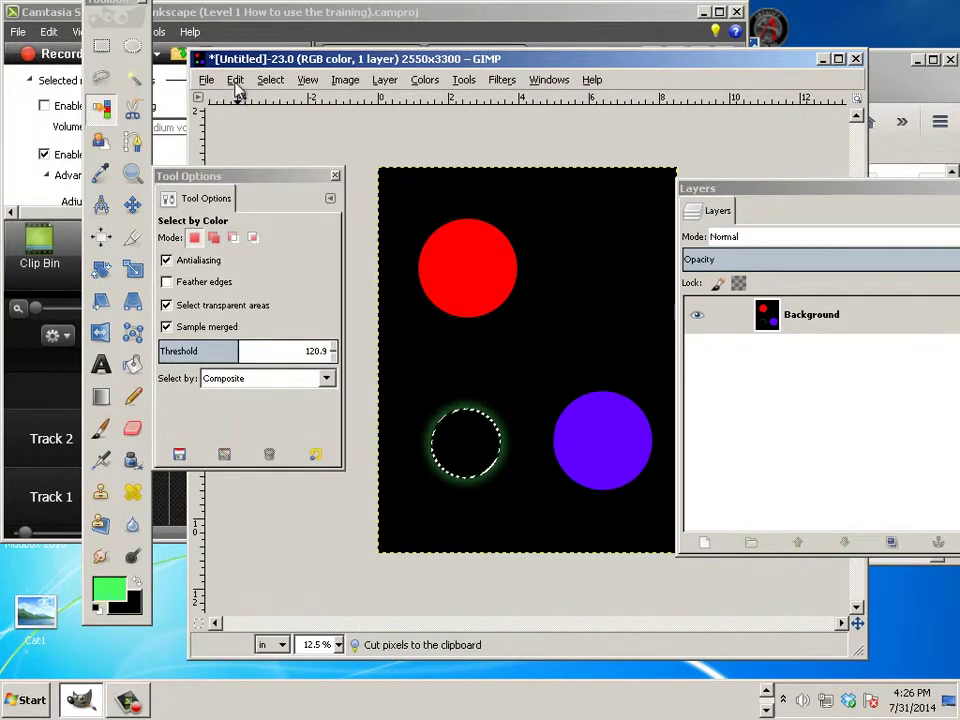
{"action": "left_click", "coordinate": [236, 82]}
{"action": "mouse_move", "coordinate": [283, 287]}
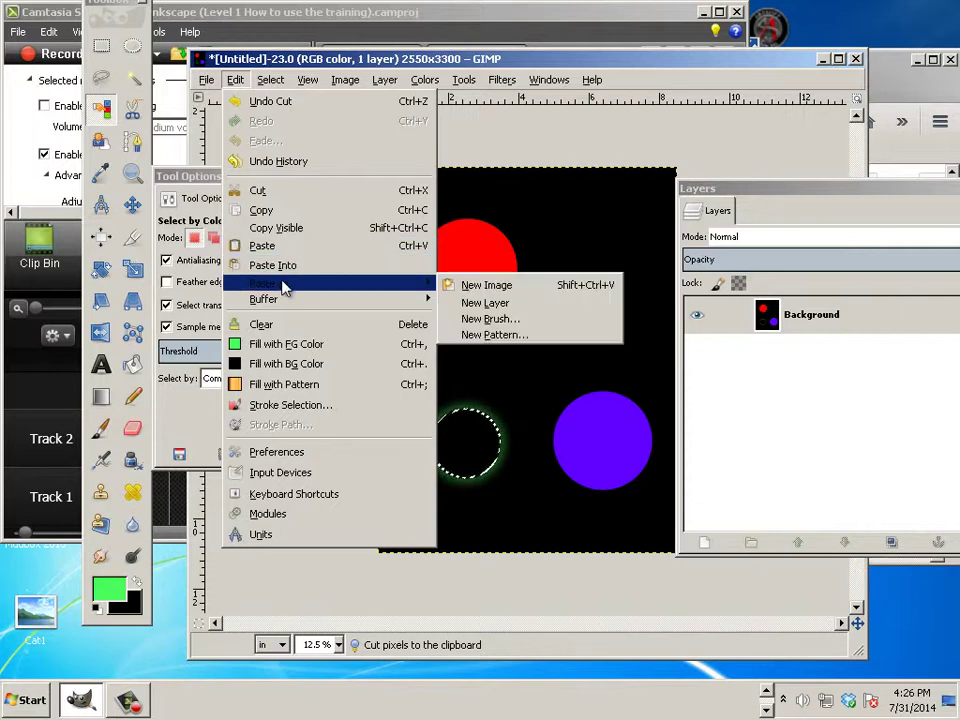
{"action": "left_click", "coordinate": [487, 301]}
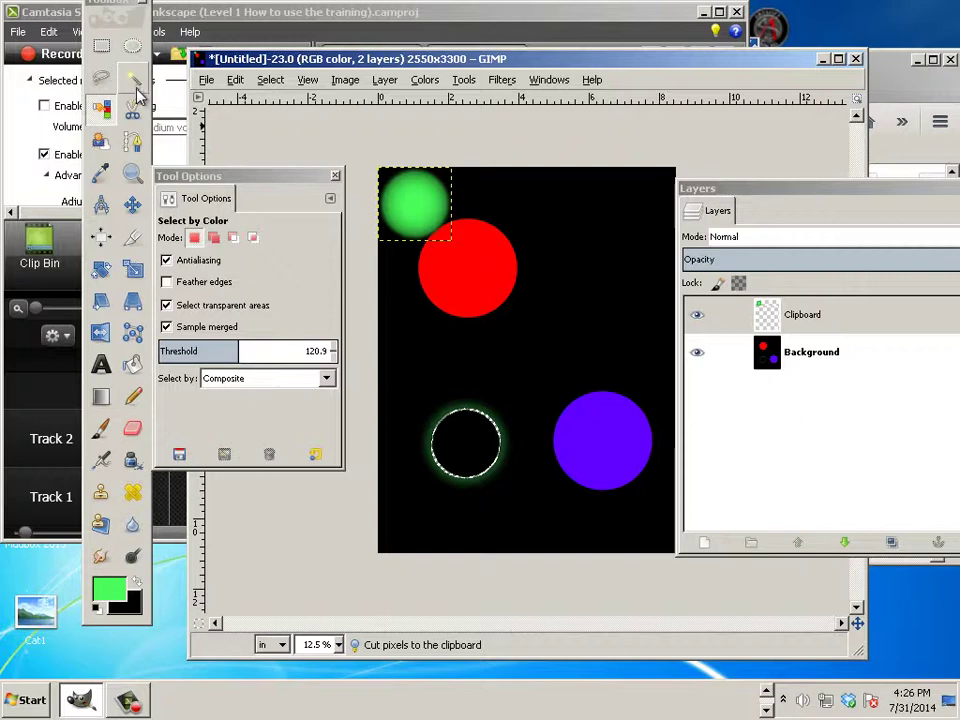
{"action": "key", "text": "m"}
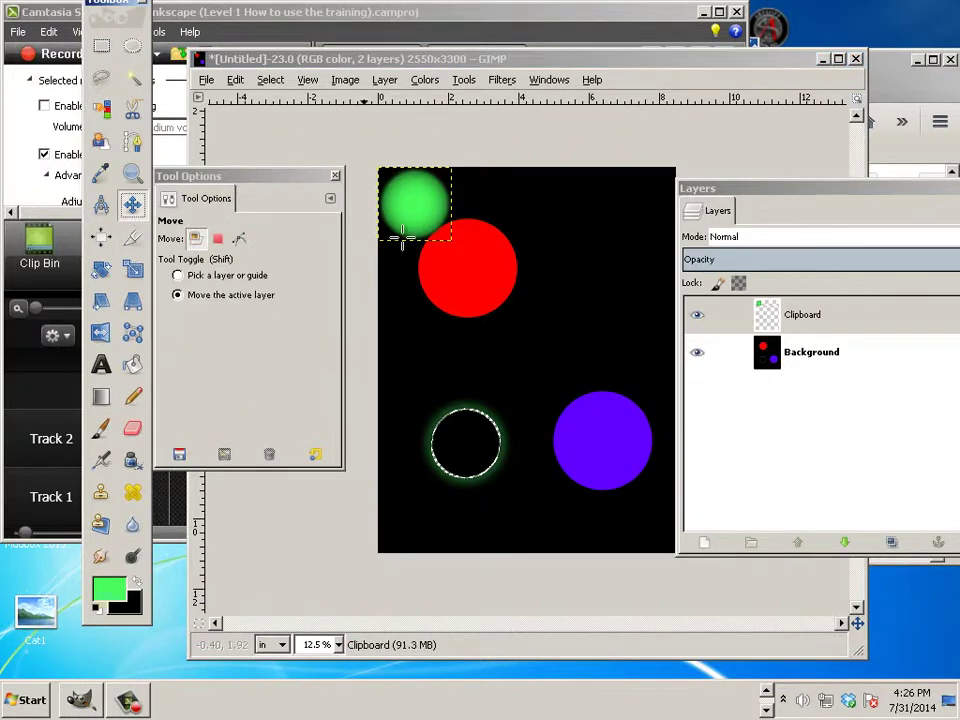
{"action": "left_click_drag", "start_coordinate": [410, 226], "coordinate": [453, 422]}
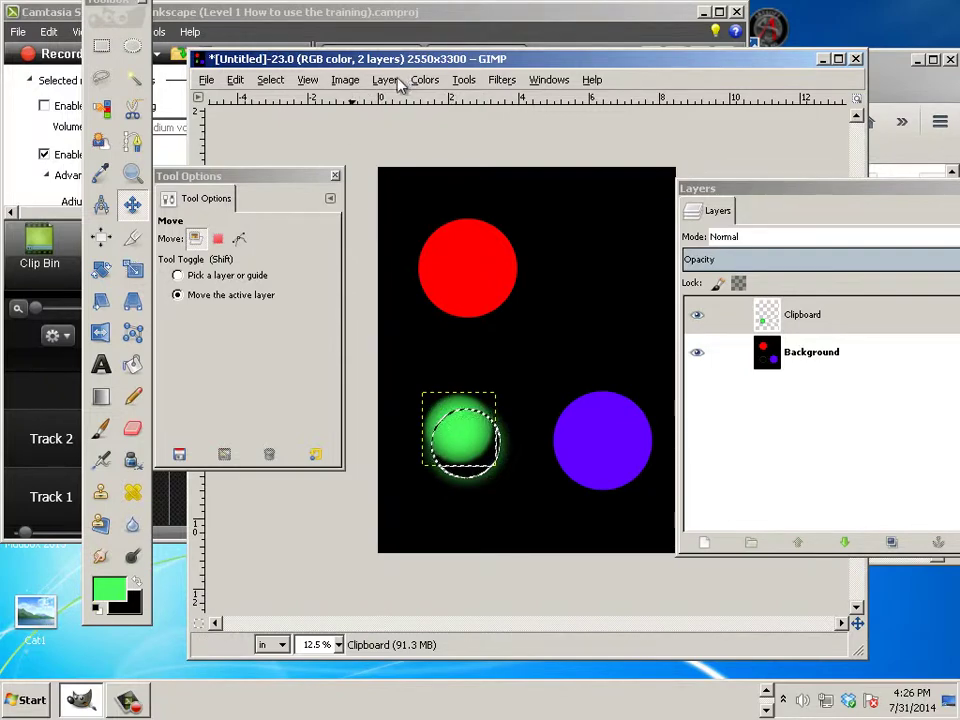
Clear the selection and drag the green Clipboard layer to the canvas's top-right corner
{"action": "left_click", "coordinate": [272, 81]}
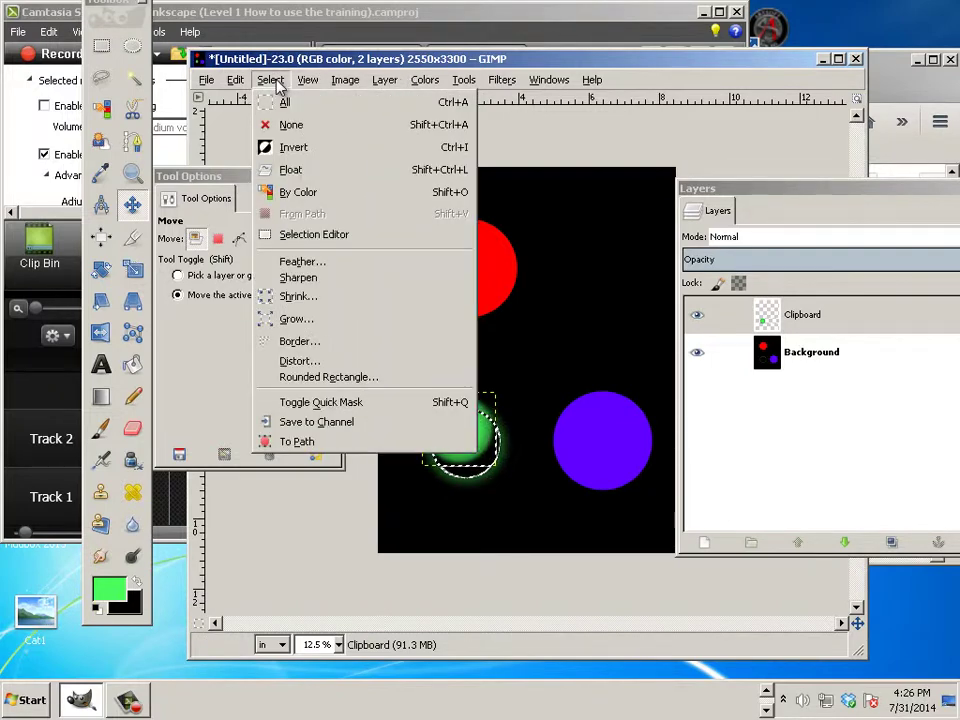
{"action": "left_click", "coordinate": [277, 124]}
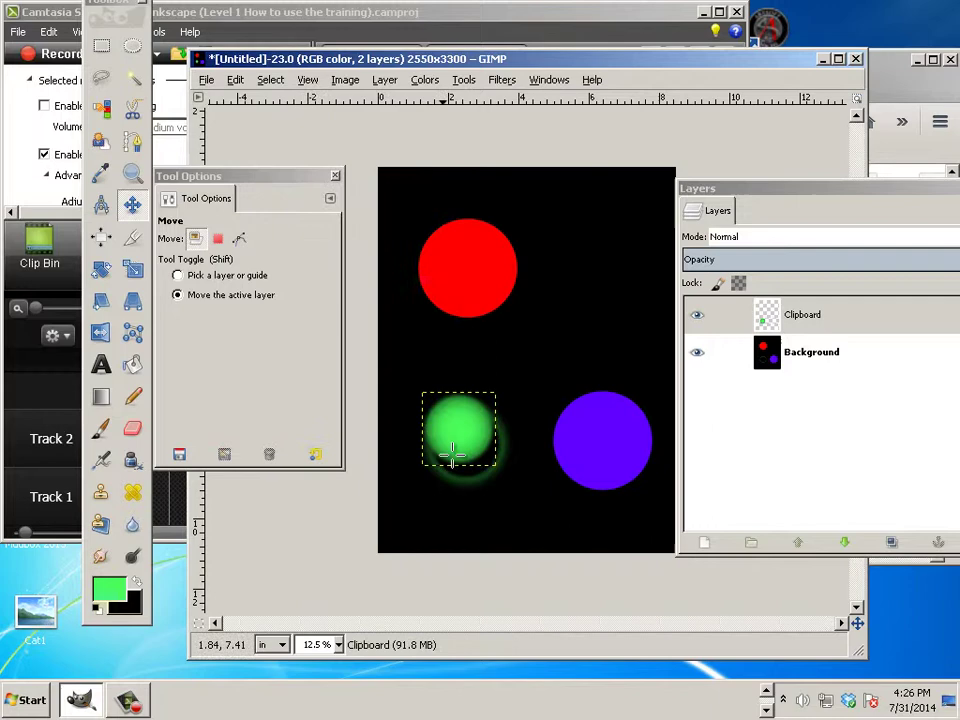
{"action": "left_click_drag", "start_coordinate": [463, 446], "coordinate": [607, 236]}
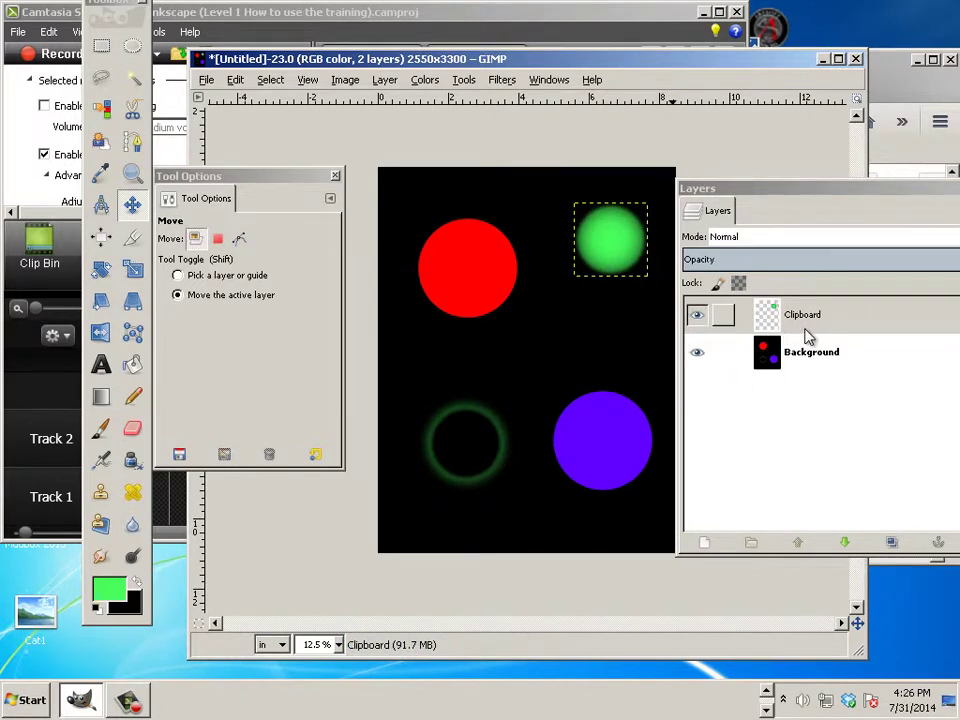
Fuzzy-select the red circle with the Background layer active
{"action": "left_click", "coordinate": [133, 82]}
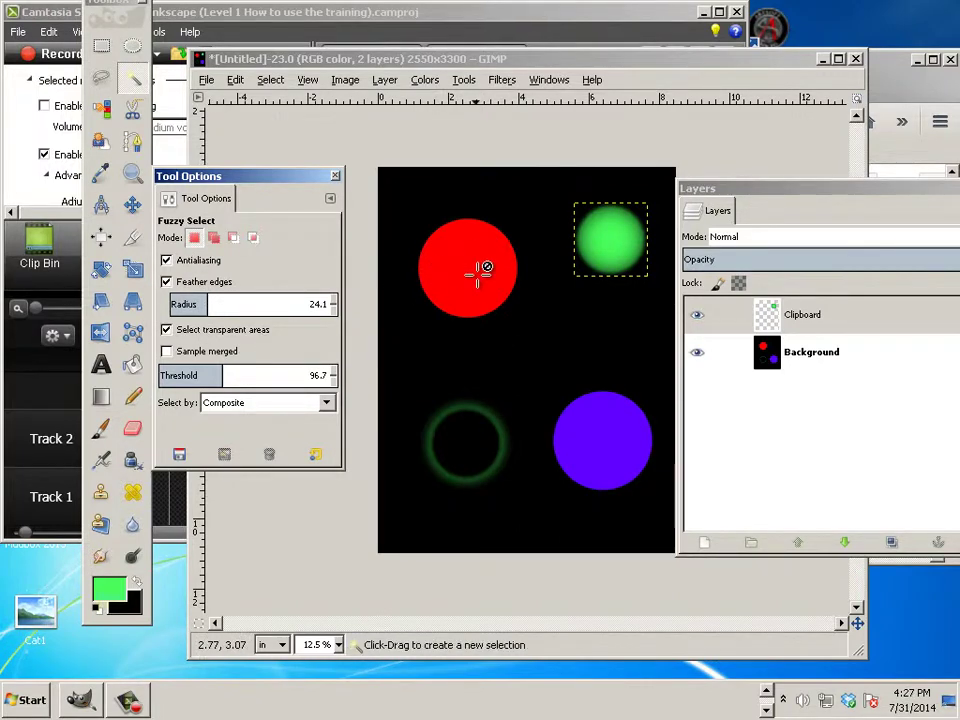
{"action": "left_click_drag", "start_coordinate": [482, 270], "coordinate": [446, 272]}
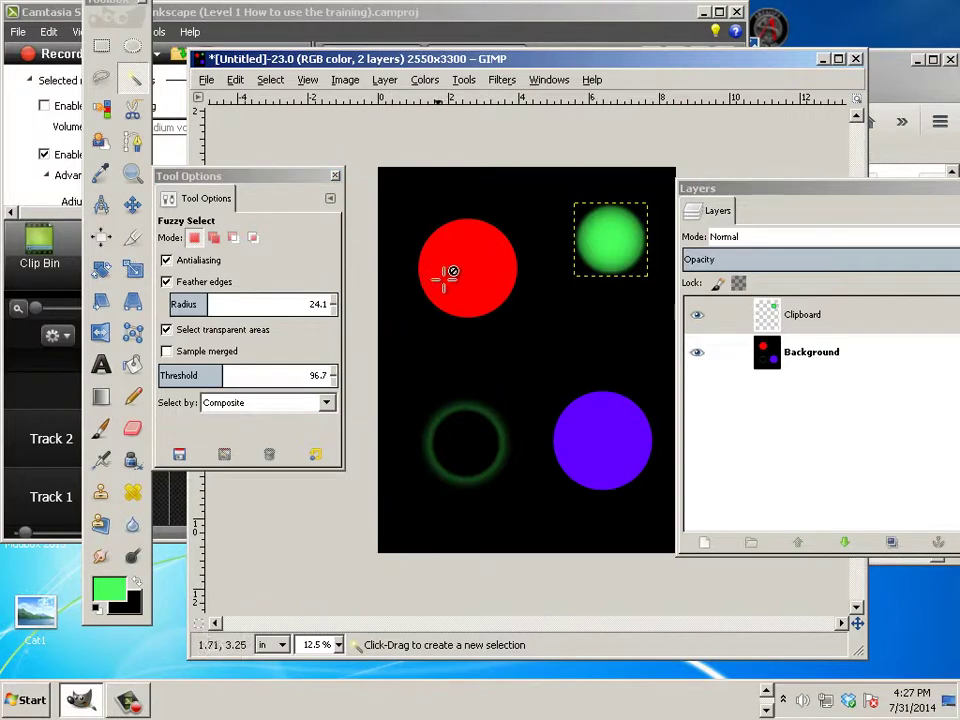
{"action": "left_click", "coordinate": [773, 358]}
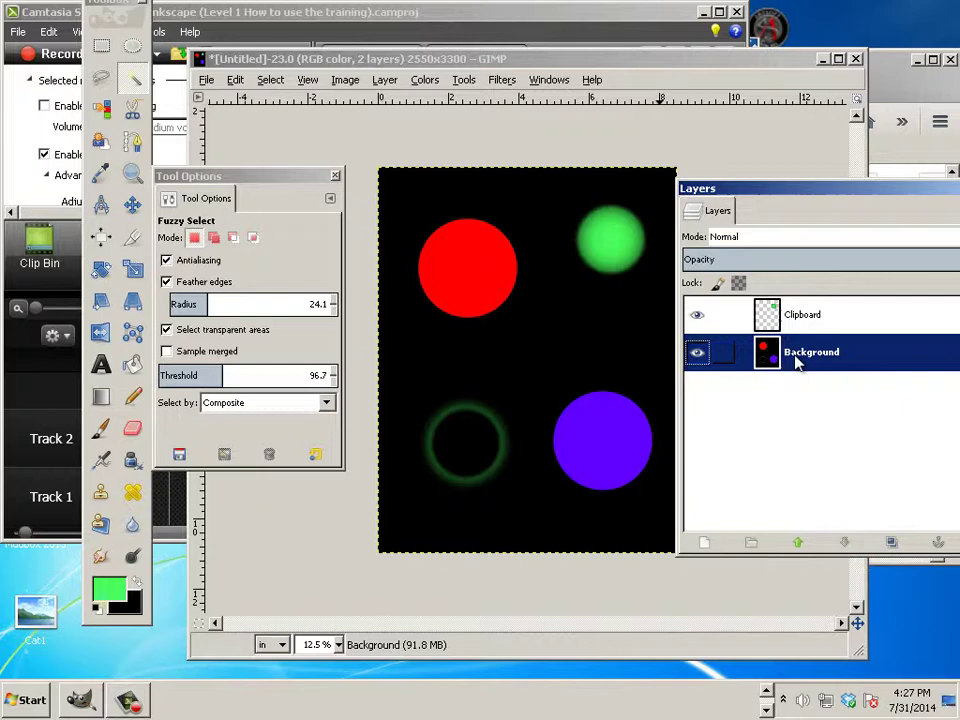
{"action": "left_click", "coordinate": [467, 268]}
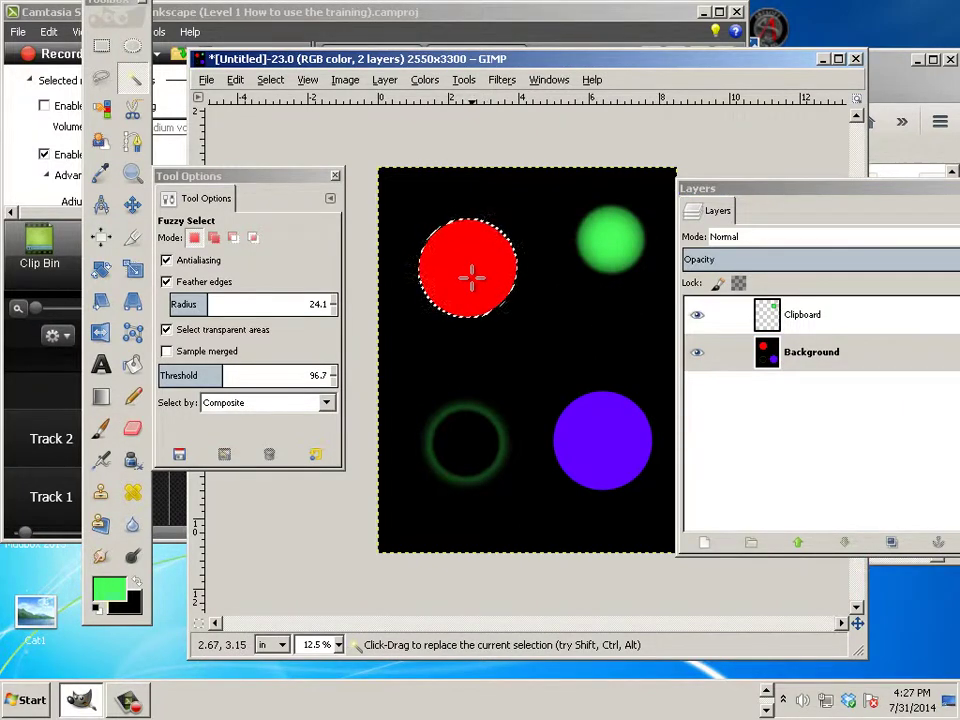
Cut the red circle and paste it as a new layer named Clipboard #1
{"action": "left_click", "coordinate": [234, 82]}
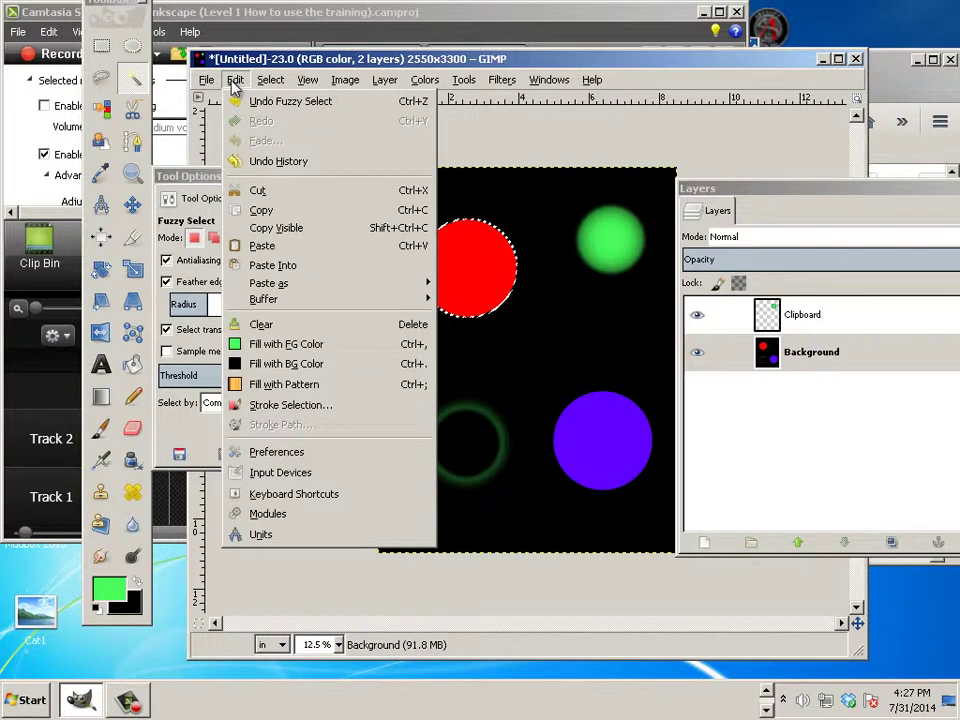
{"action": "left_click", "coordinate": [290, 200]}
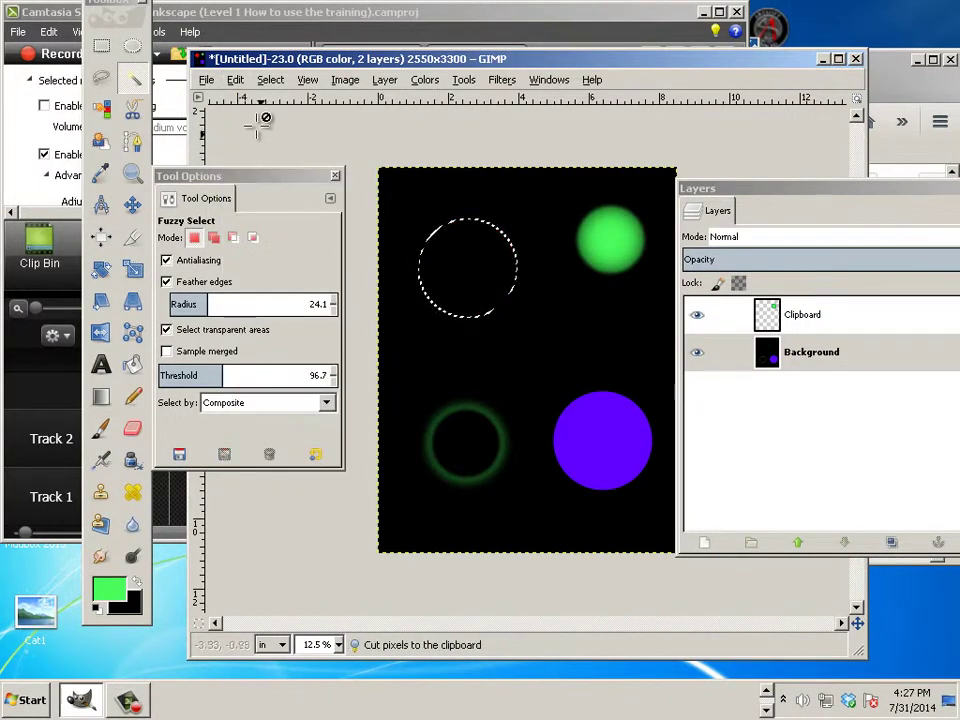
{"action": "left_click", "coordinate": [235, 80]}
{"action": "mouse_move", "coordinate": [316, 289]}
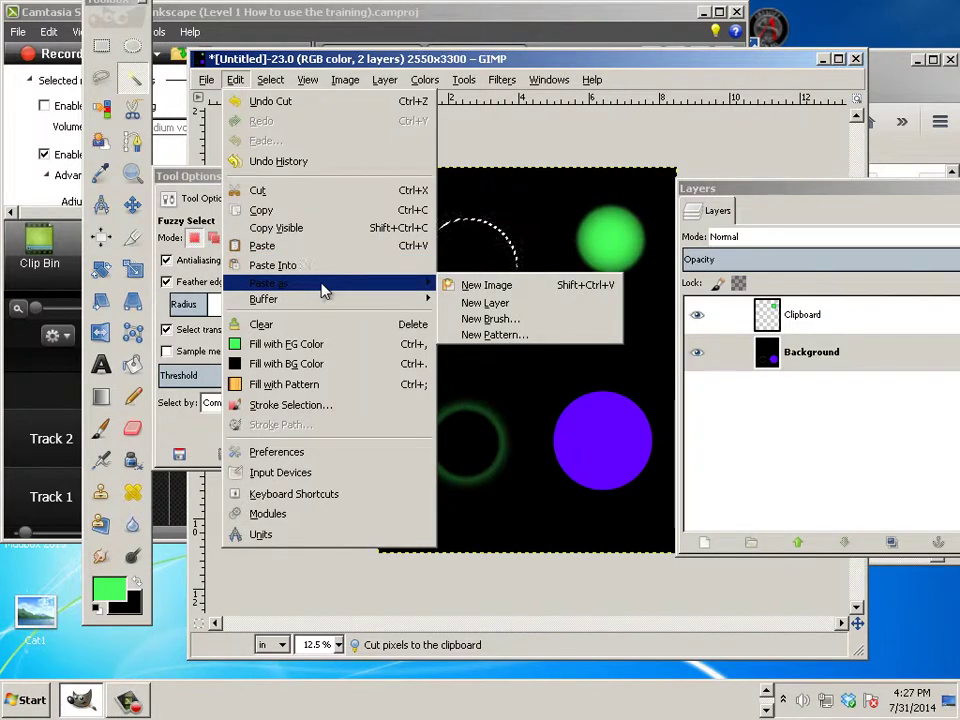
{"action": "left_click", "coordinate": [530, 306]}
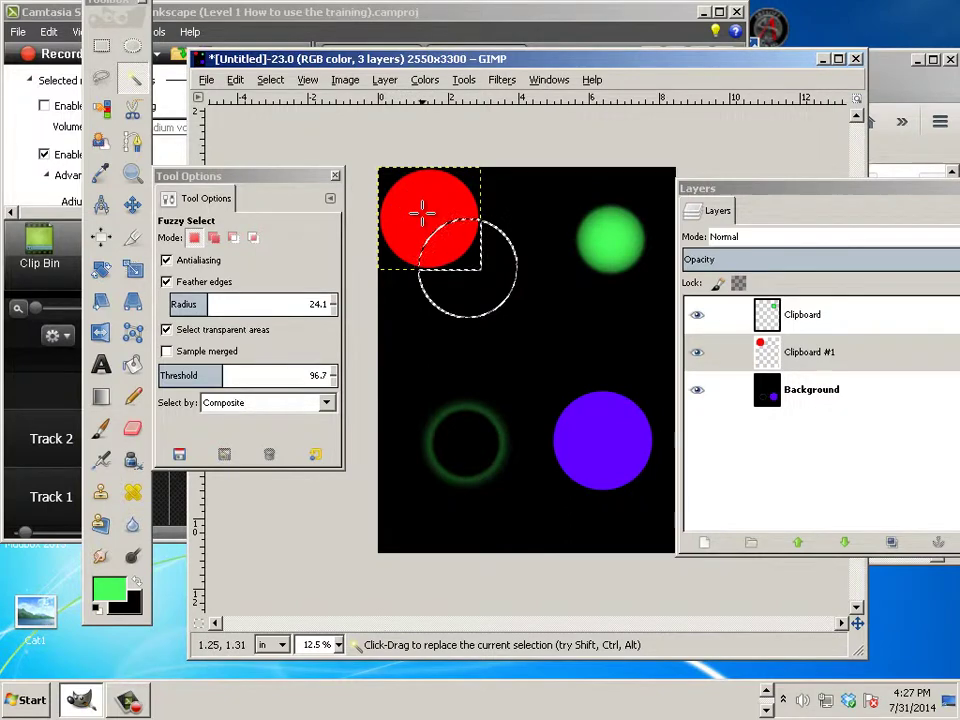
Move the red Clipboard #1 layer, then undo both the move and the paste
{"action": "left_click", "coordinate": [132, 204]}
{"action": "left_click_drag", "start_coordinate": [433, 205], "coordinate": [473, 255]}
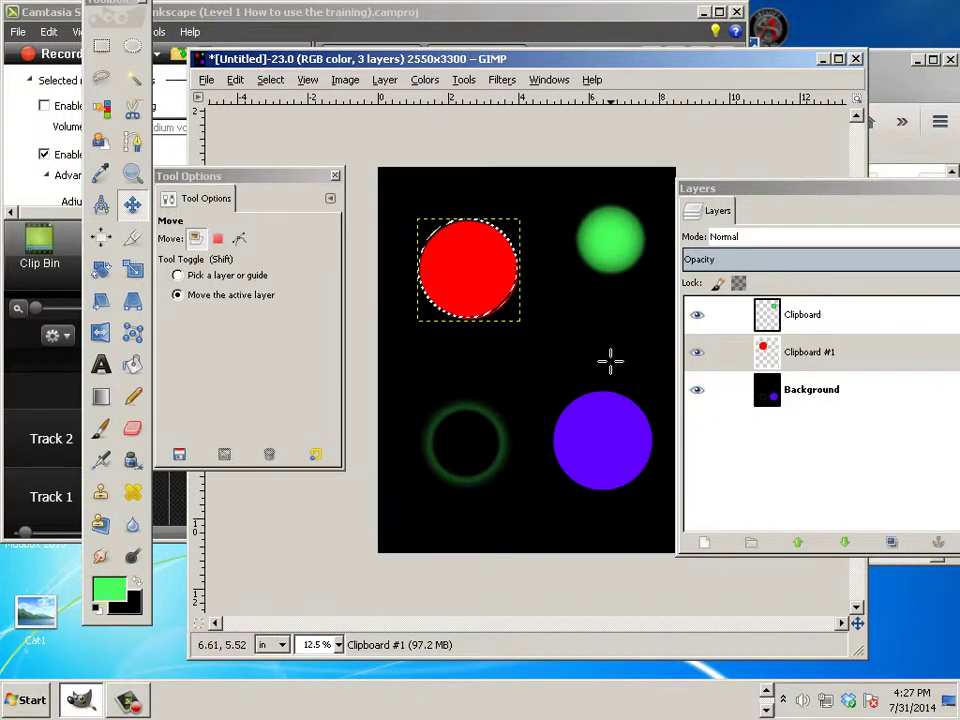
{"action": "key", "text": "ctrl+z"}
{"action": "key", "text": "ctrl+z"}
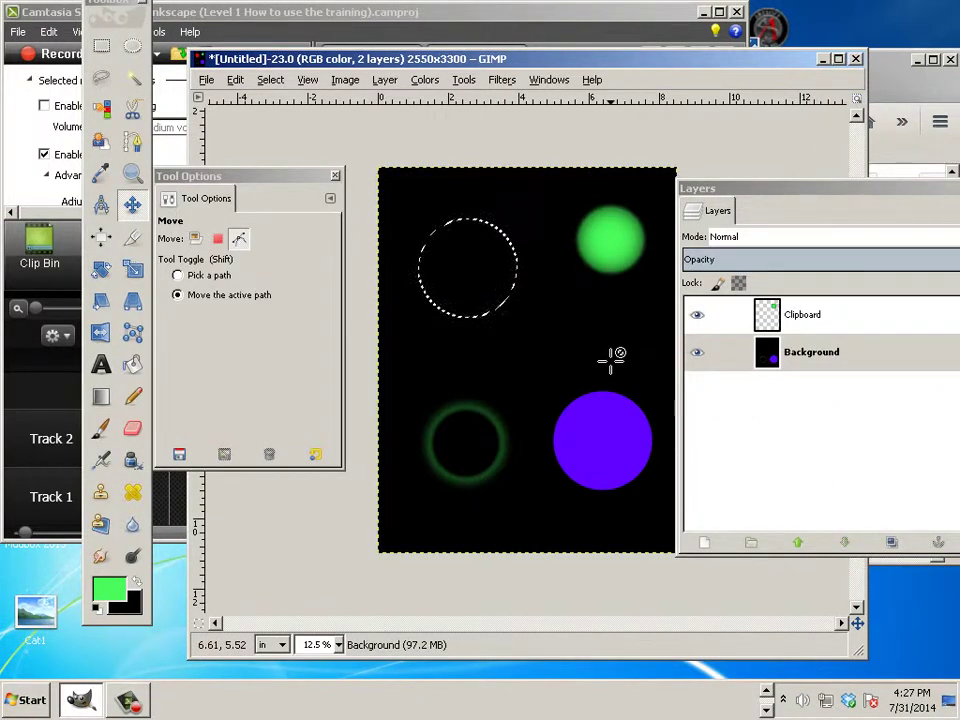
{"action": "key", "text": "ctrl+z"}
Cut the red circle again and paste it as a floating selection
{"action": "left_click", "coordinate": [235, 79]}
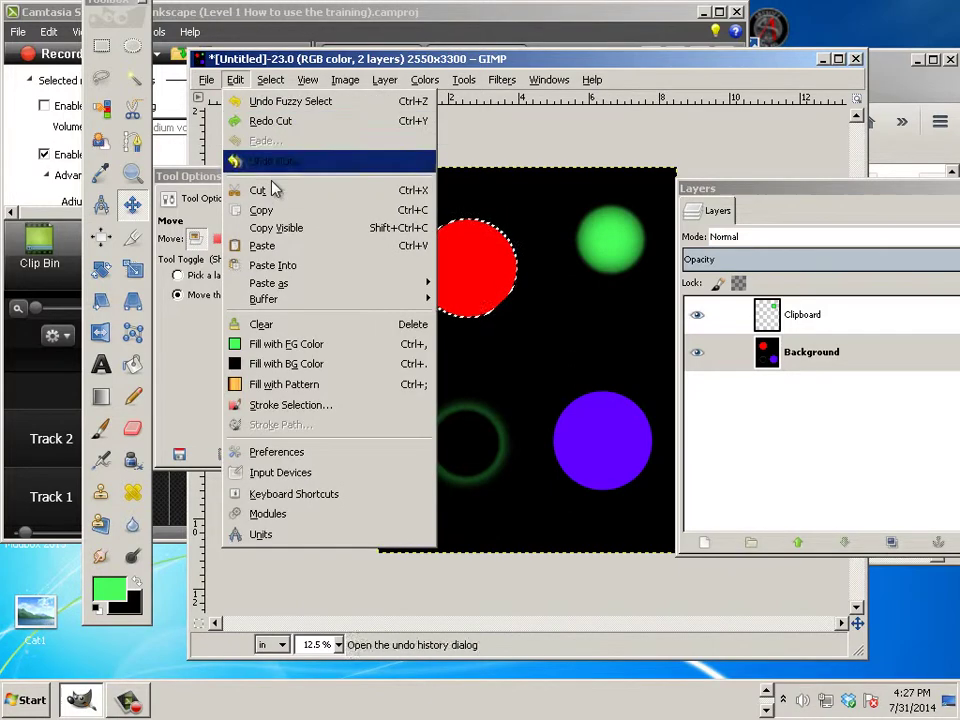
{"action": "left_click", "coordinate": [275, 190]}
{"action": "left_click", "coordinate": [236, 82]}
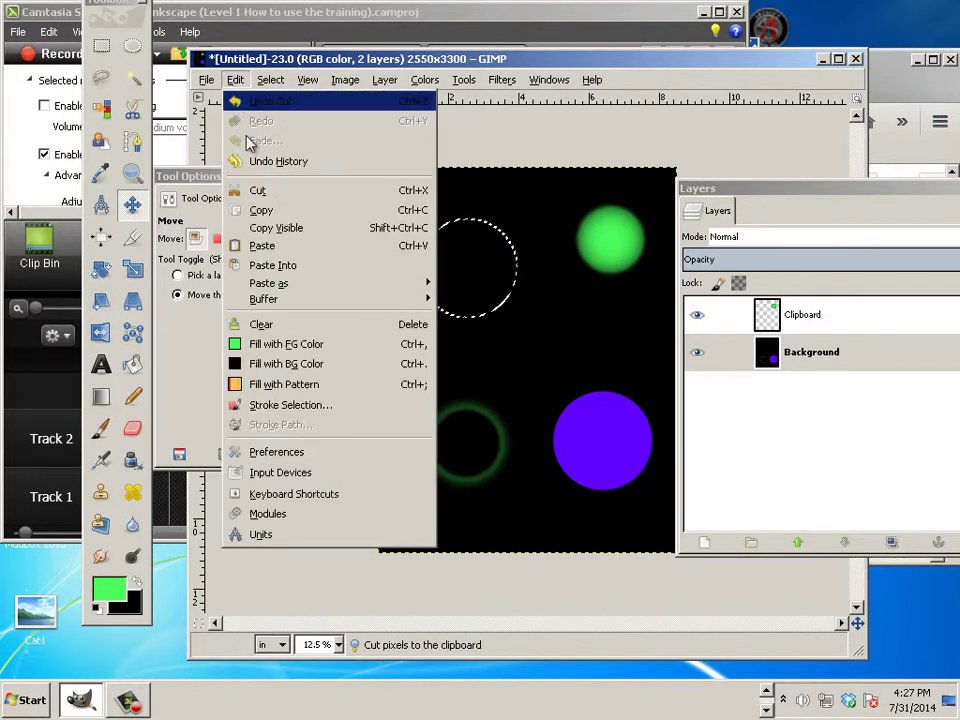
{"action": "left_click", "coordinate": [291, 254]}
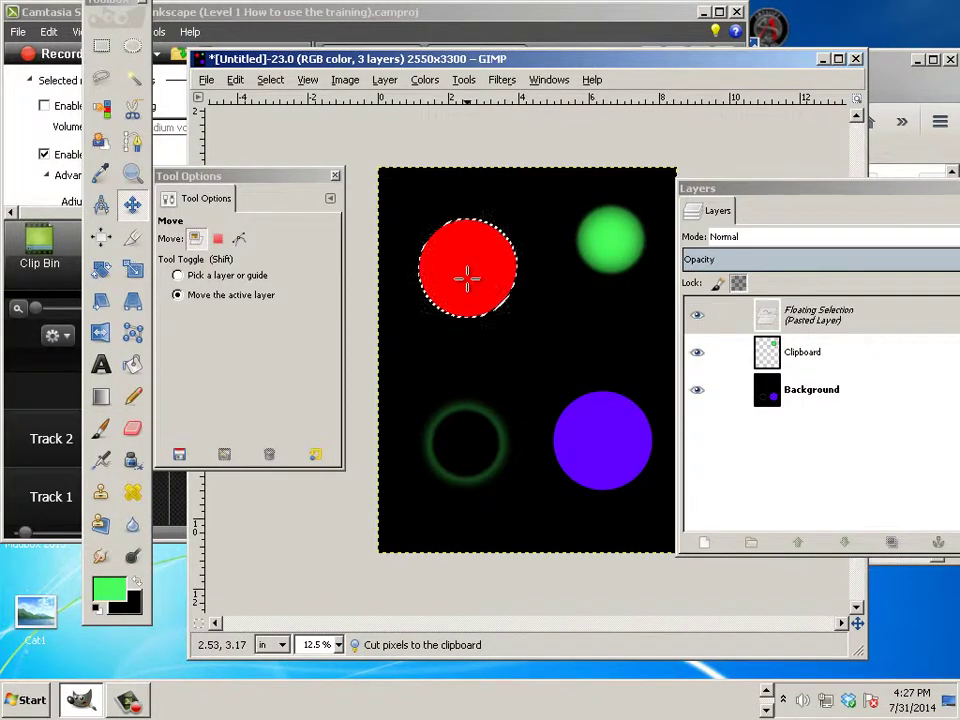
Add a Visible layer, convert the floating red circle to a Pasted Layer, and reposition it
{"action": "right_click", "coordinate": [812, 325]}
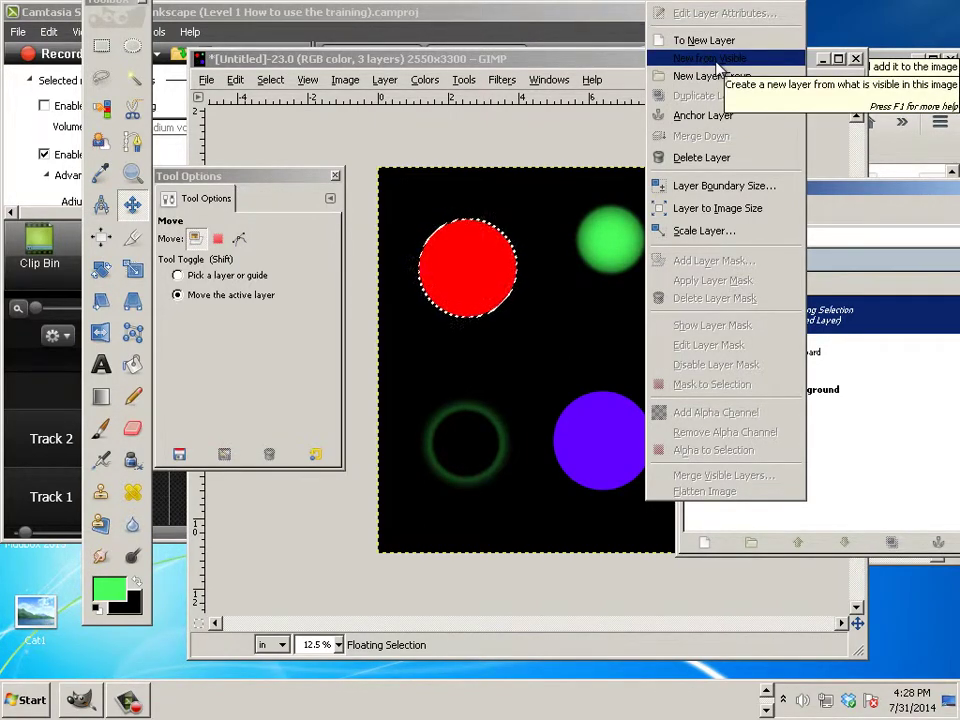
{"action": "left_click", "coordinate": [716, 67]}
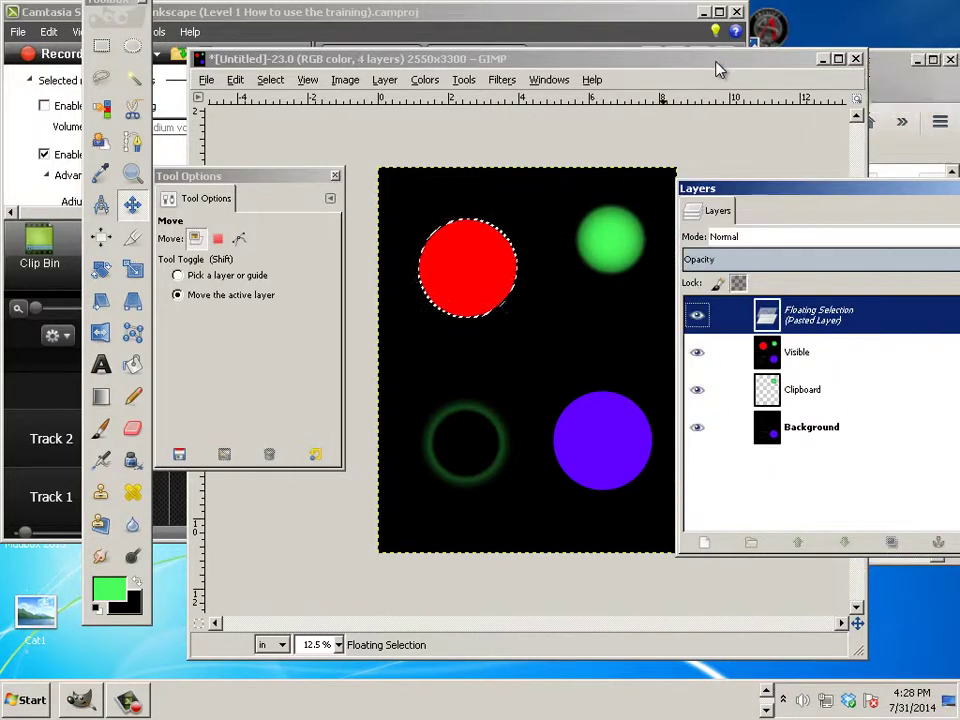
{"action": "right_click", "coordinate": [718, 64]}
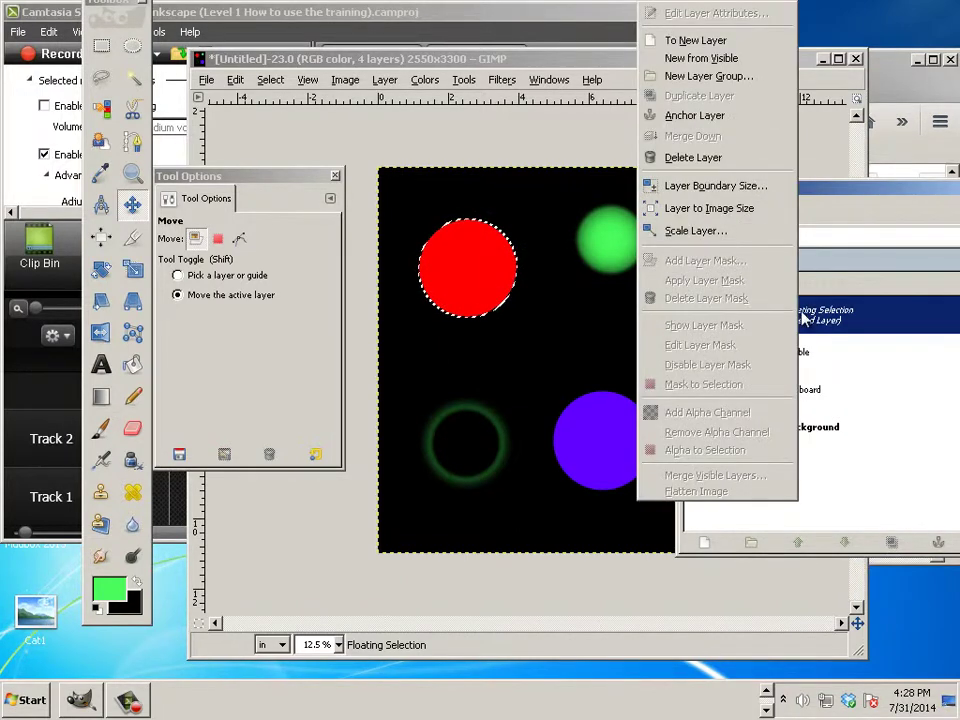
{"action": "left_click", "coordinate": [716, 42]}
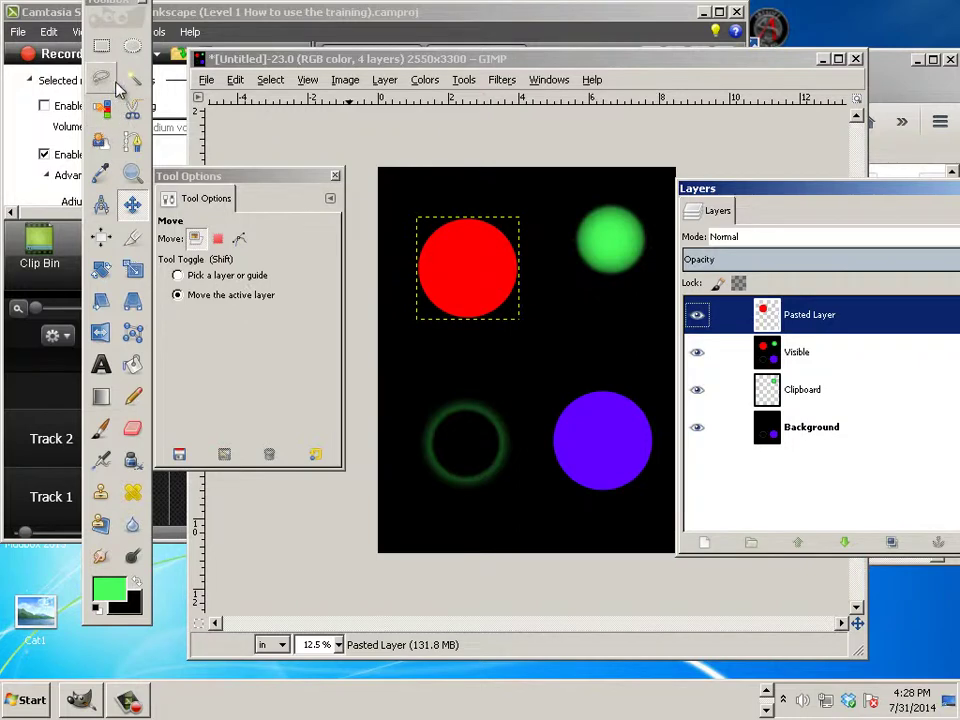
{"action": "left_click", "coordinate": [136, 205]}
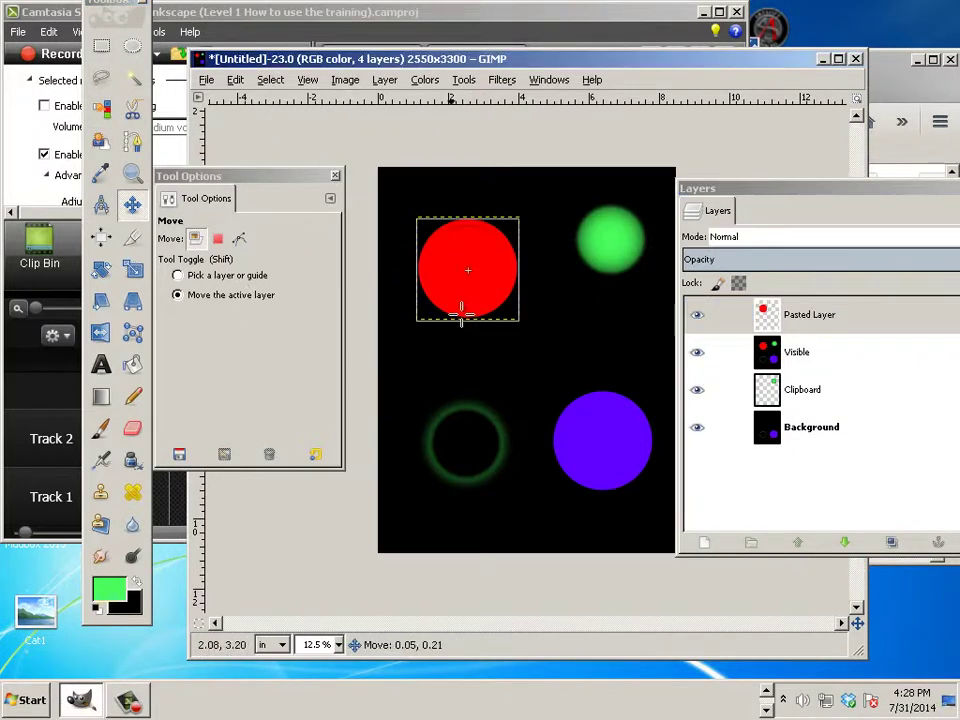
{"action": "left_click_drag", "start_coordinate": [461, 316], "coordinate": [460, 276]}
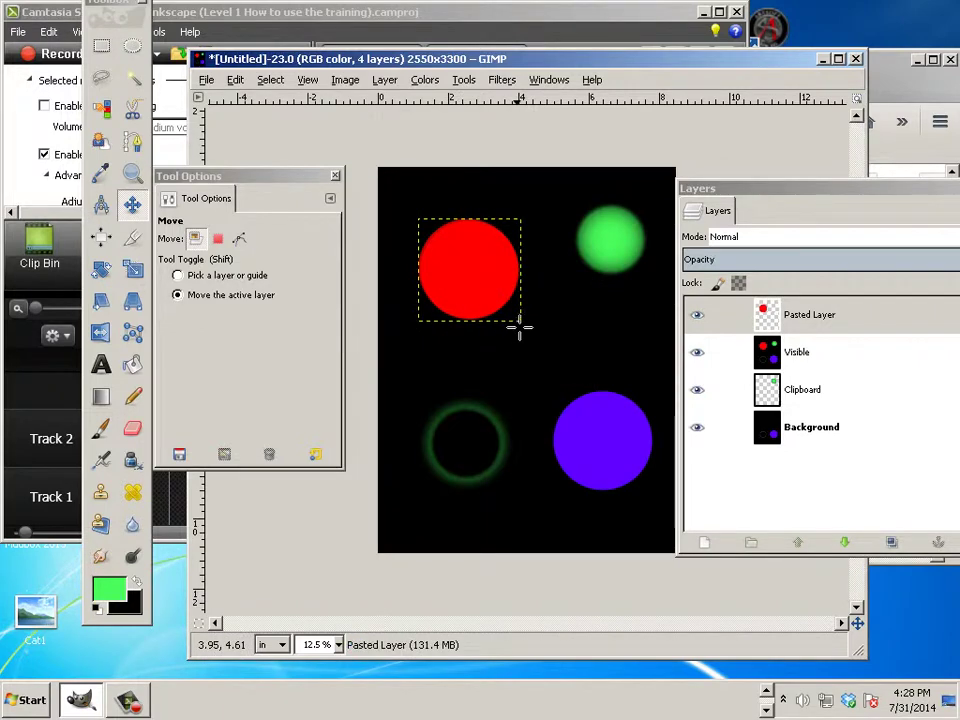
Delete the Pasted Layer and fuzzy-select the red circle on the Visible layer
{"action": "left_click_drag", "start_coordinate": [843, 200], "coordinate": [750, 192]}
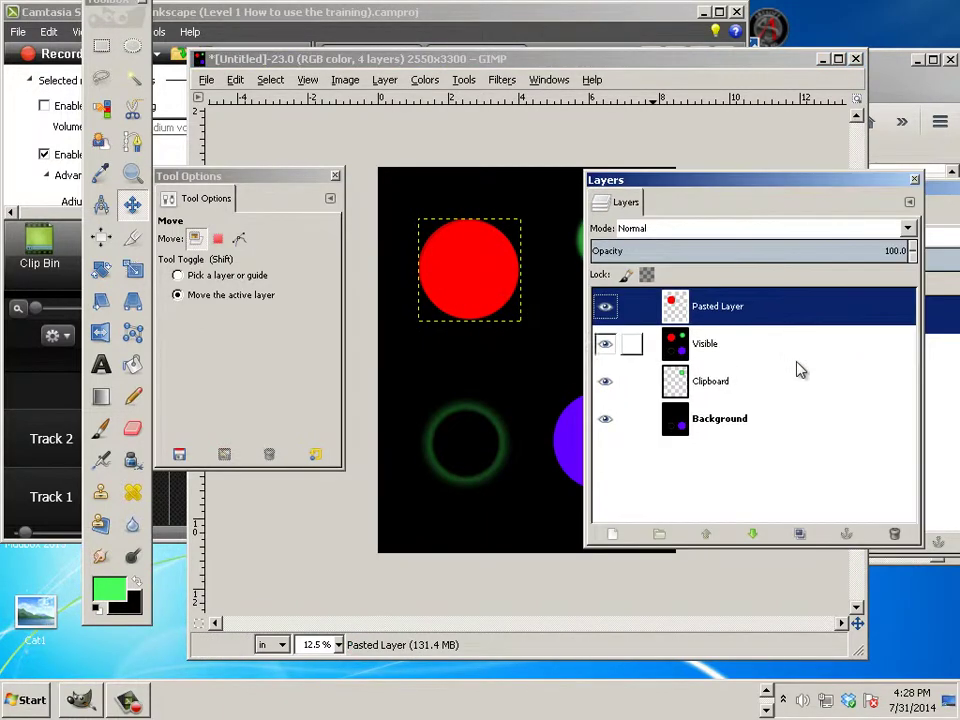
{"action": "left_click_drag", "start_coordinate": [657, 295], "coordinate": [895, 536]}
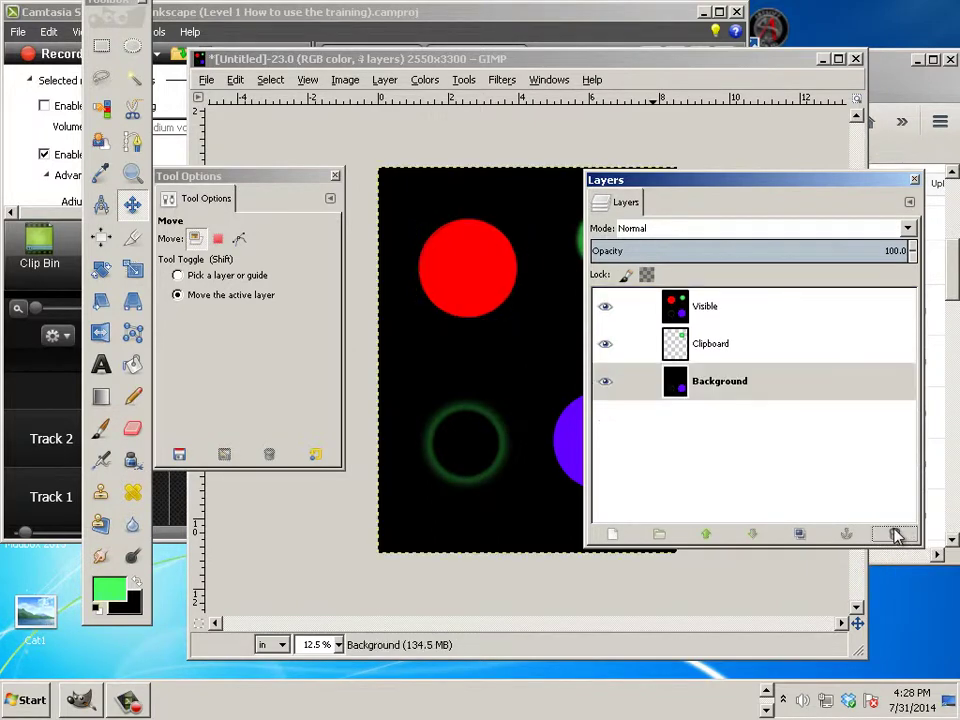
{"action": "left_click", "coordinate": [706, 318]}
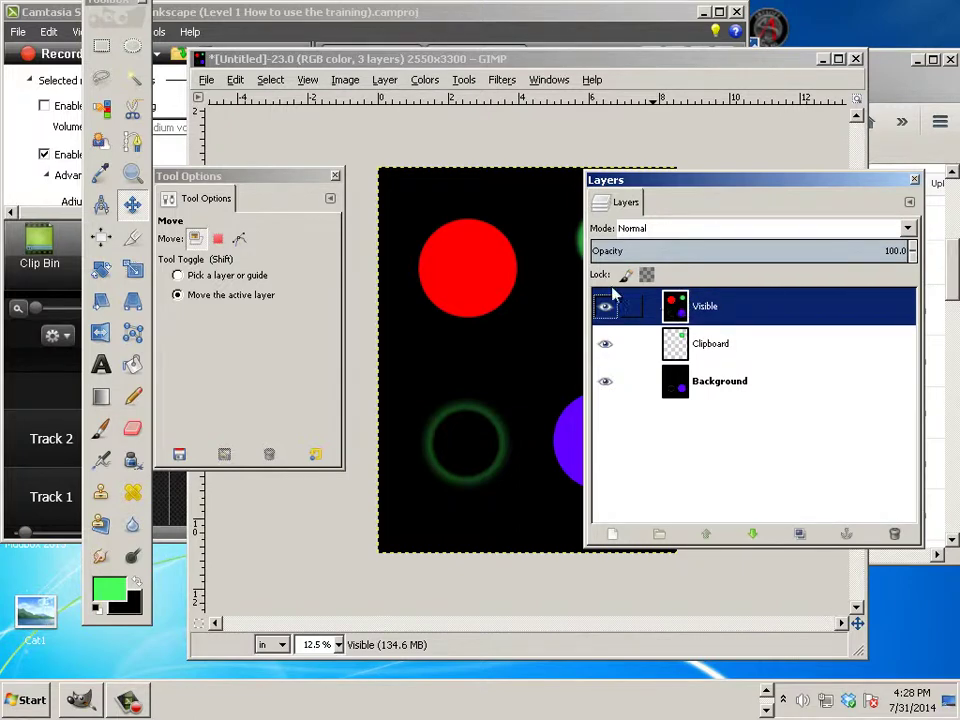
{"action": "left_click", "coordinate": [132, 78]}
{"action": "left_click", "coordinate": [446, 261]}
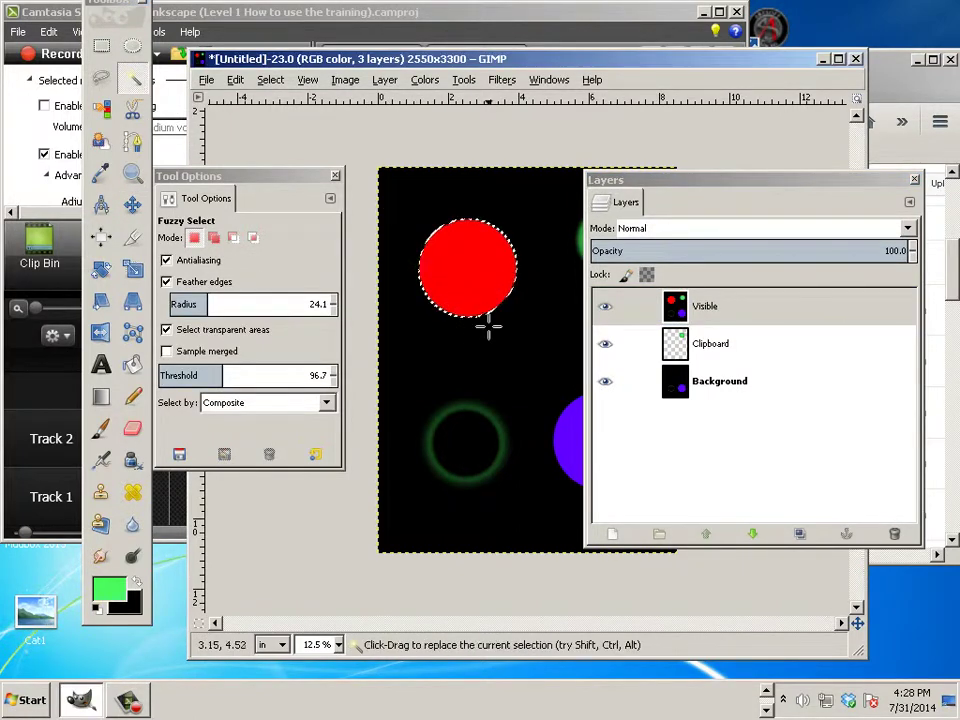
Cut the red circle and paste it back as its own new layer
{"action": "left_click", "coordinate": [235, 80]}
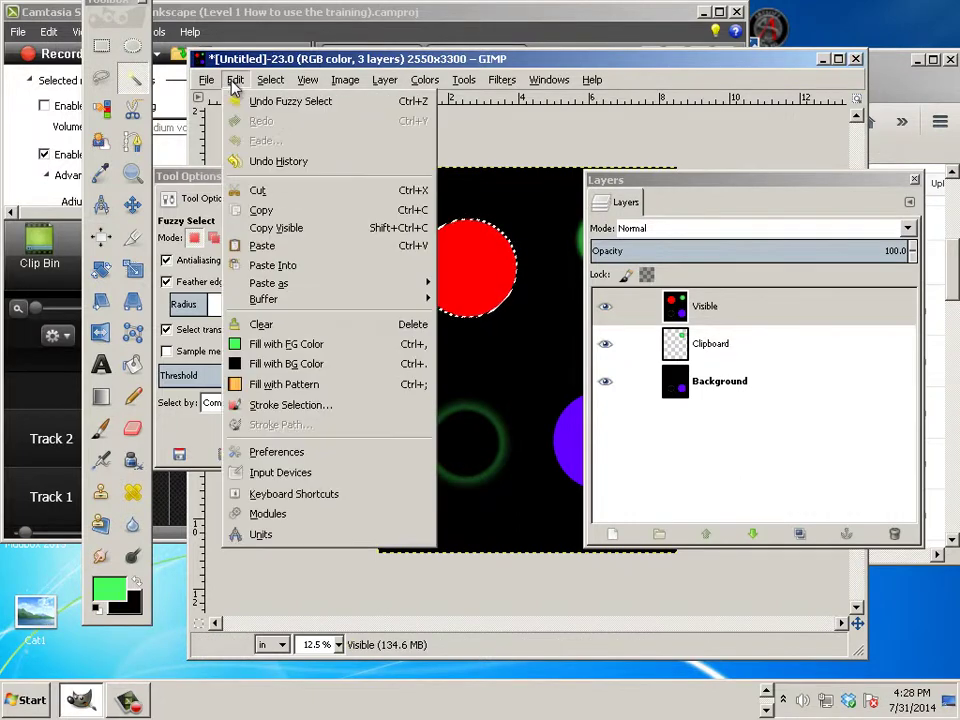
{"action": "left_click", "coordinate": [258, 190]}
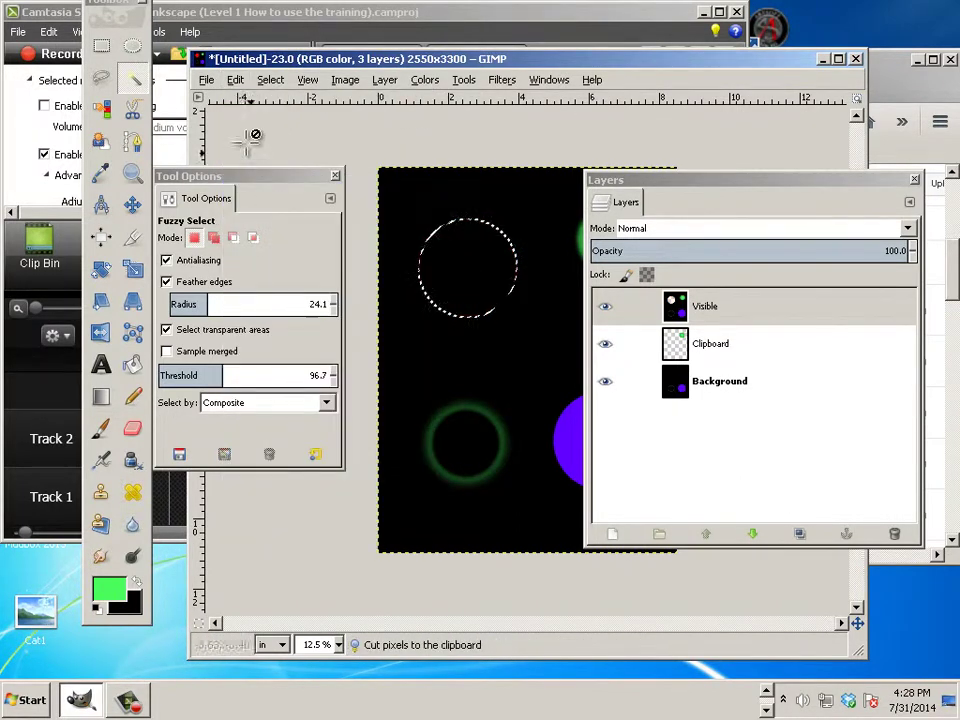
{"action": "left_click", "coordinate": [233, 84]}
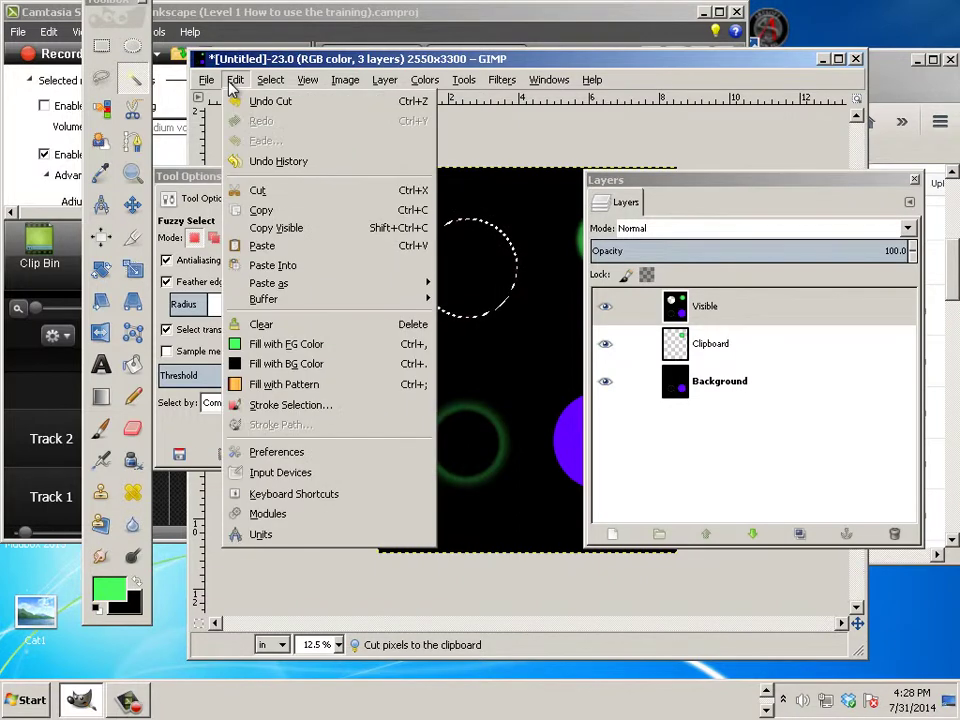
{"action": "left_click", "coordinate": [280, 247]}
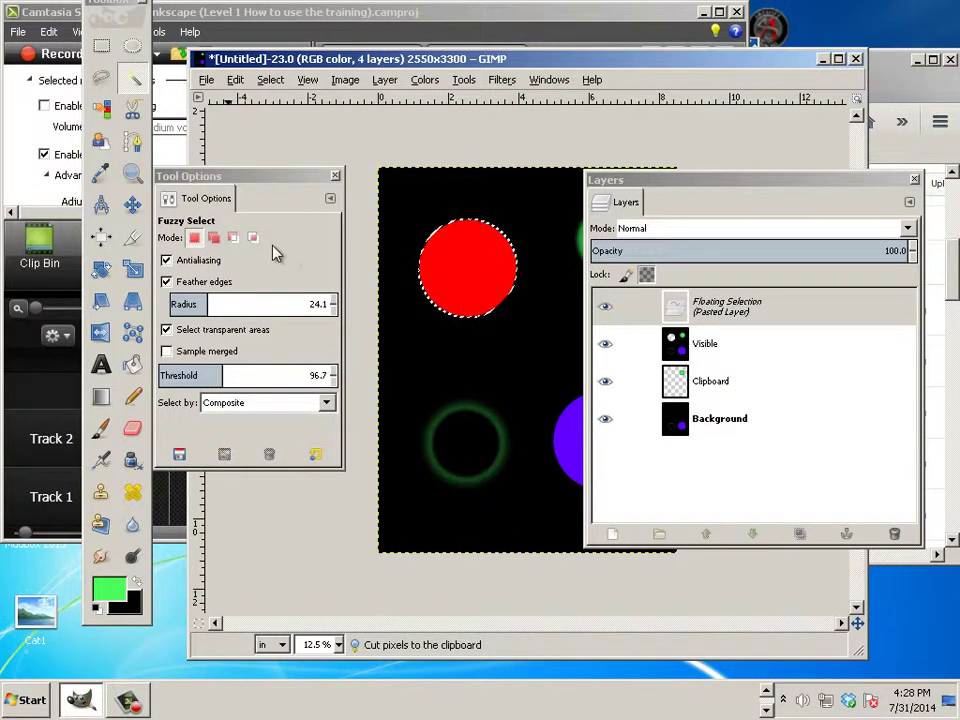
{"action": "right_click", "coordinate": [729, 317]}
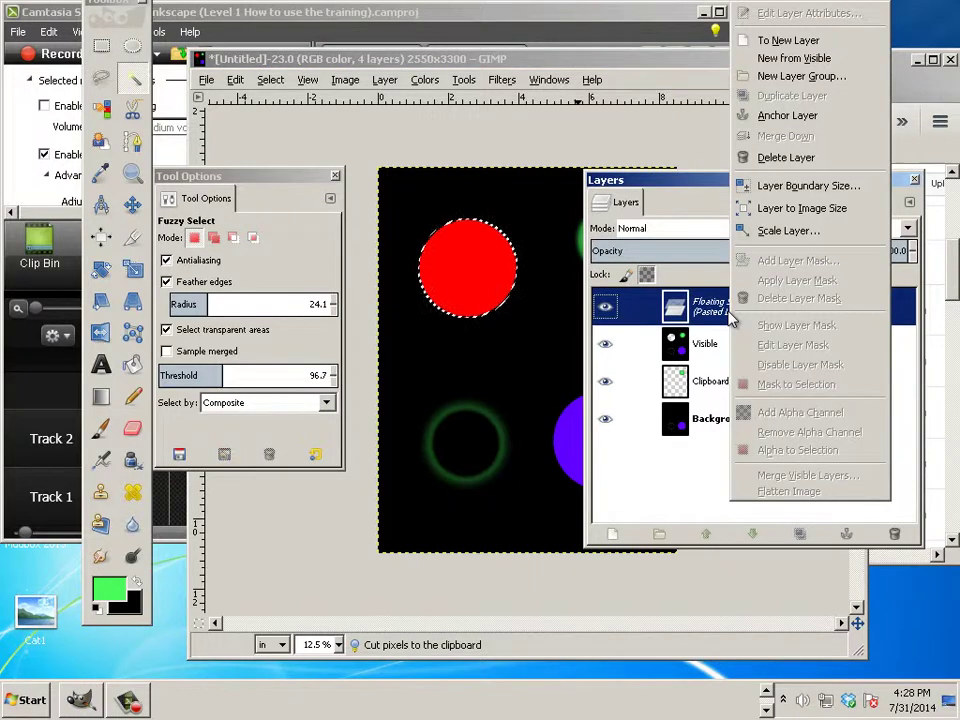
{"action": "left_click", "coordinate": [782, 42]}
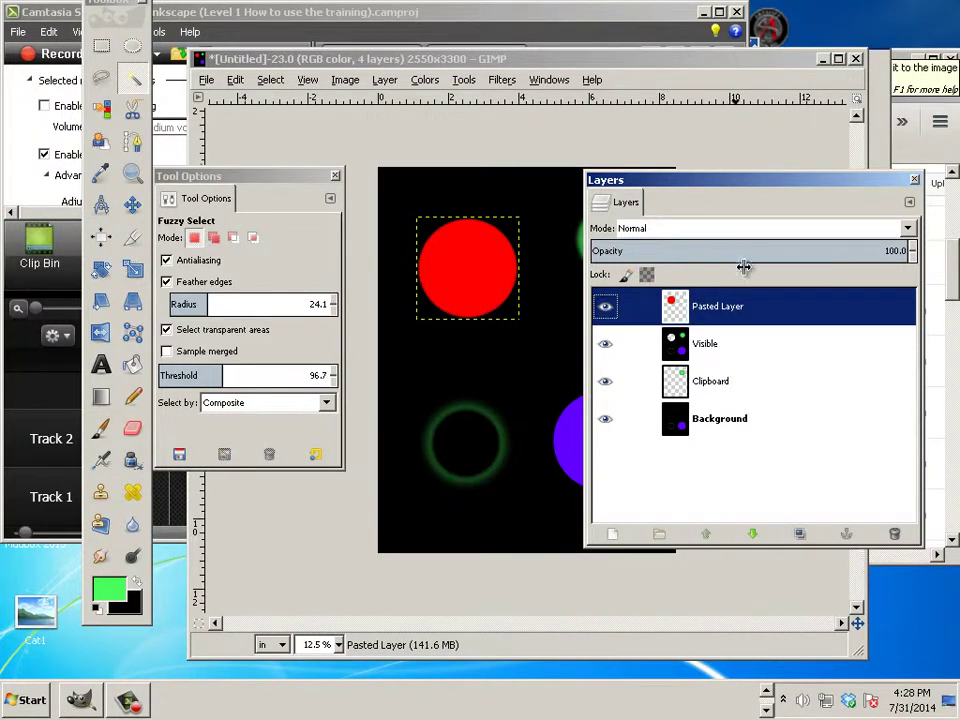
Drag the red circle layer down to the lower left, then activate the Visible layer
{"action": "left_click", "coordinate": [132, 204]}
{"action": "left_click_drag", "start_coordinate": [482, 285], "coordinate": [483, 458]}
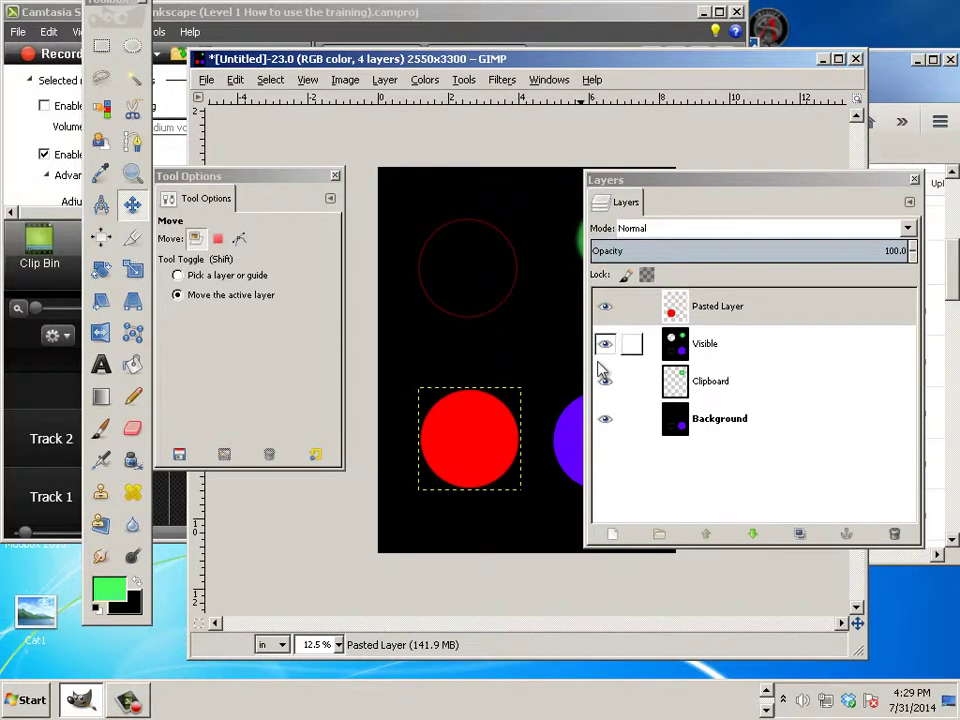
{"action": "left_click", "coordinate": [710, 360]}
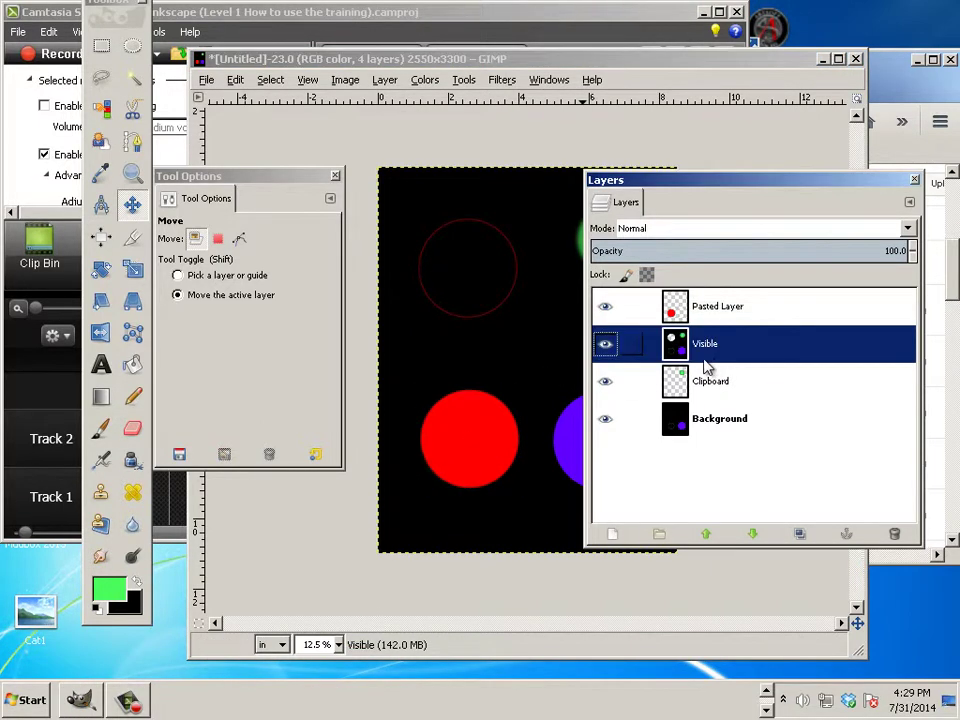
Set the Paintbrush to the 2. Hardness 100 brush
{"action": "left_click_drag", "start_coordinate": [720, 170], "coordinate": [805, 168]}
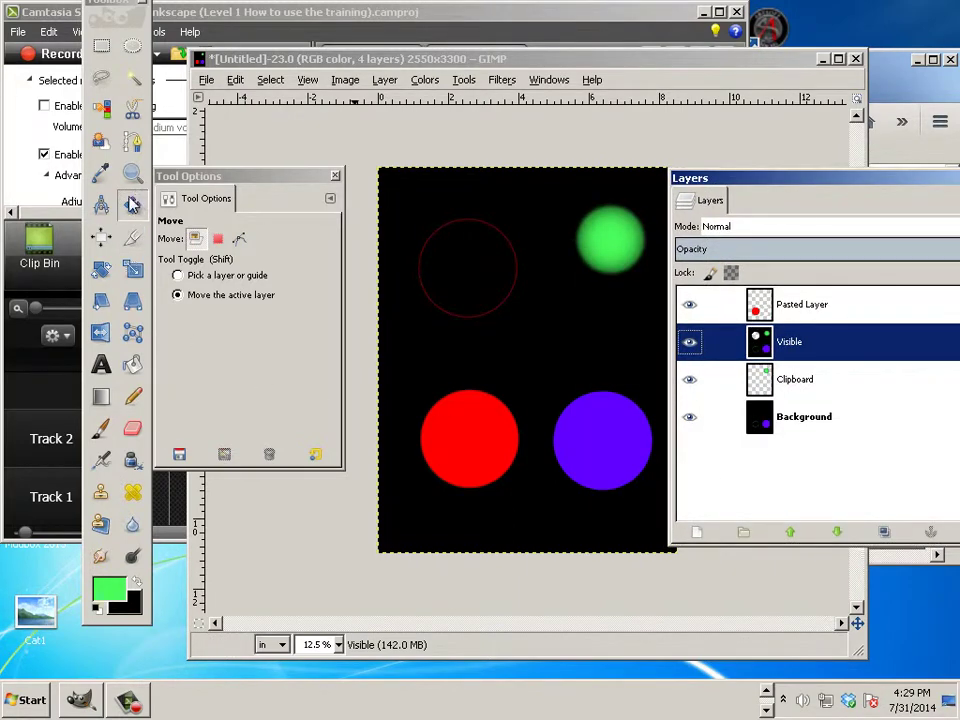
{"action": "left_click", "coordinate": [101, 430]}
{"action": "left_click", "coordinate": [174, 298]}
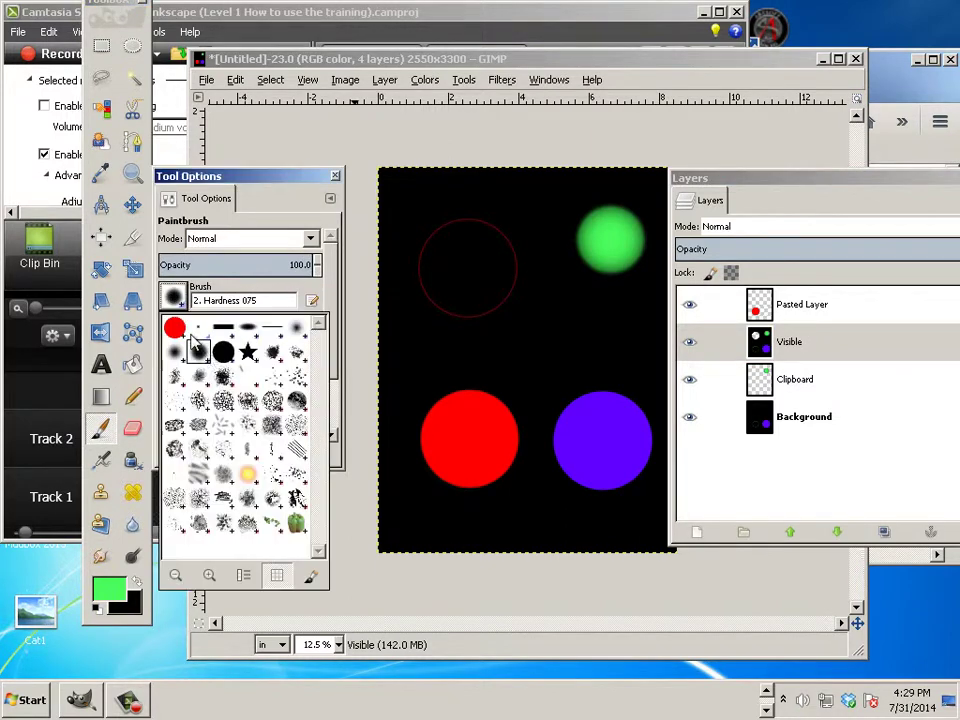
{"action": "left_click", "coordinate": [222, 352]}
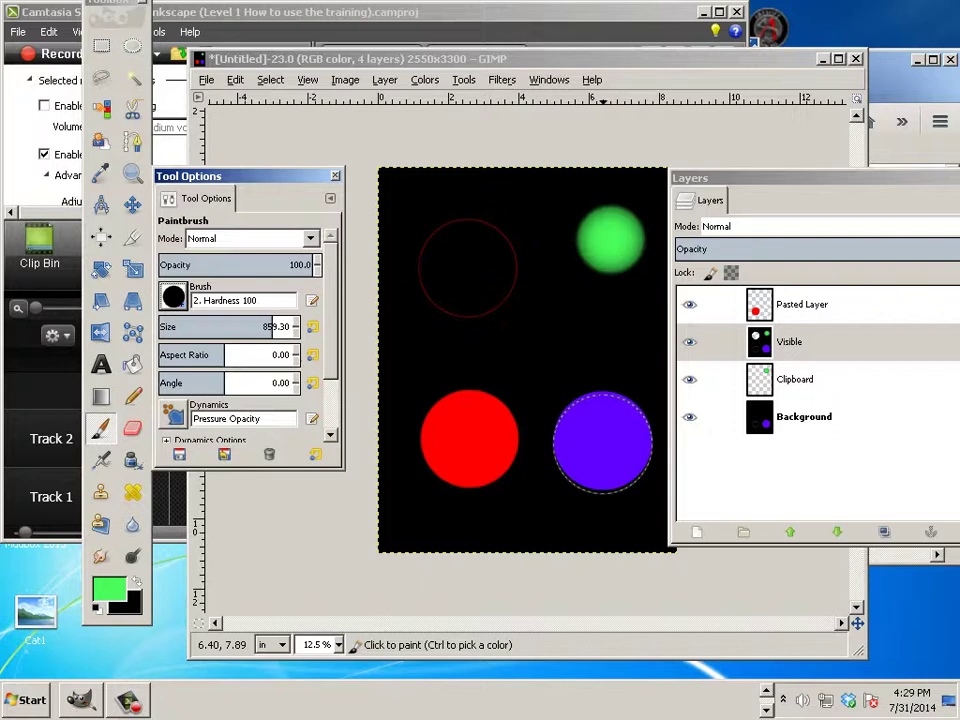
Use Quick Mask with a white foreground to end up with the blue-violet circle selected
{"action": "left_click", "coordinate": [271, 83]}
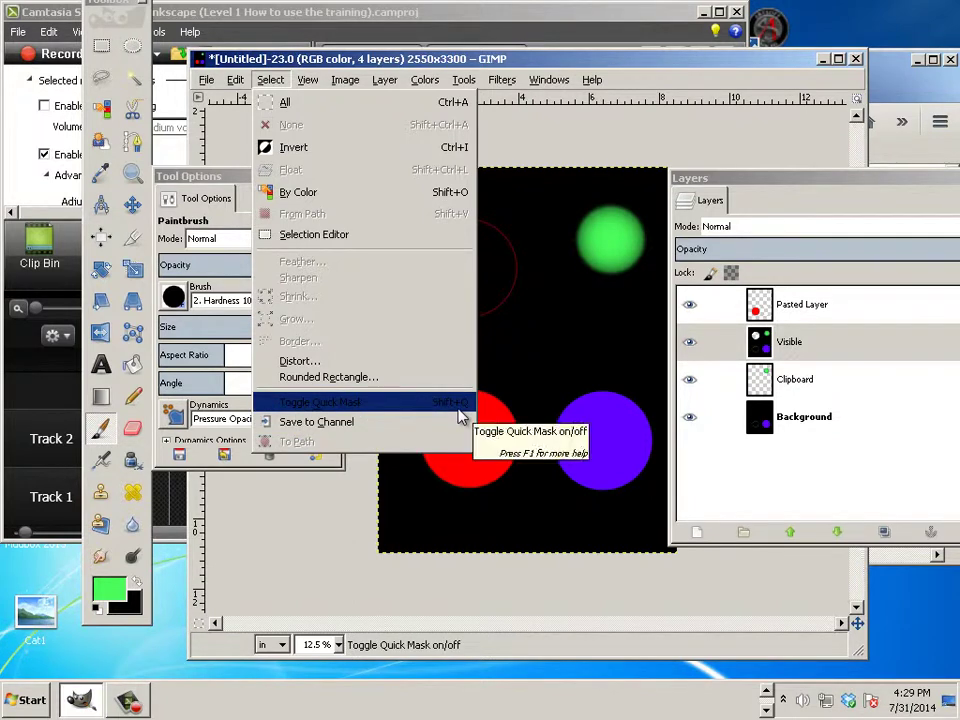
{"action": "left_click", "coordinate": [421, 92]}
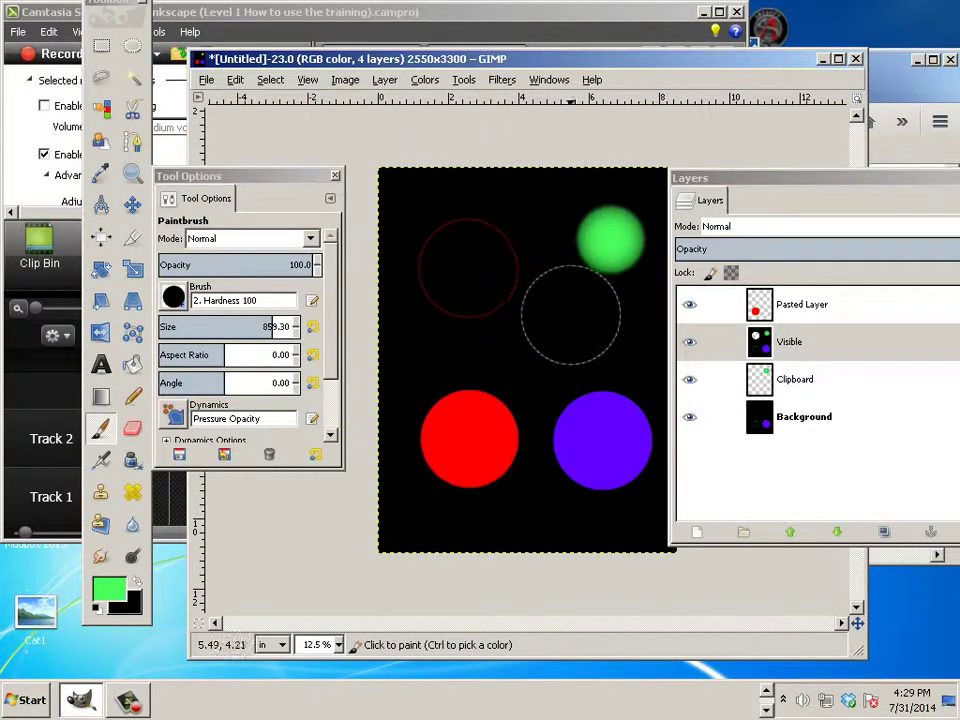
{"action": "key", "text": "shift+q"}
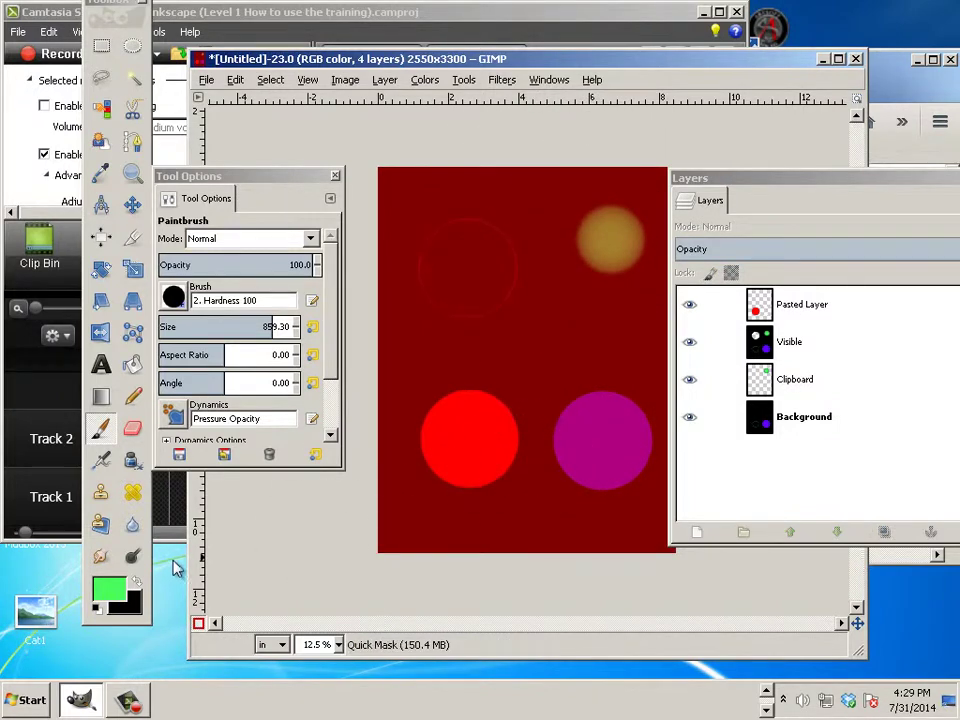
{"action": "left_click", "coordinate": [106, 588]}
{"action": "left_click", "coordinate": [234, 580]}
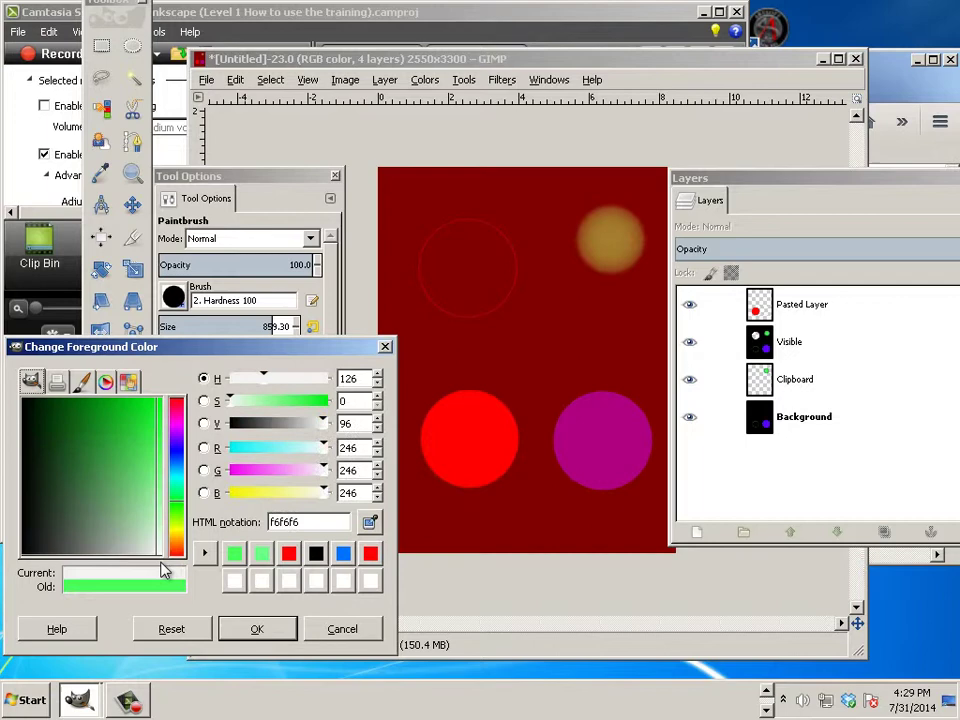
{"action": "left_click", "coordinate": [252, 629]}
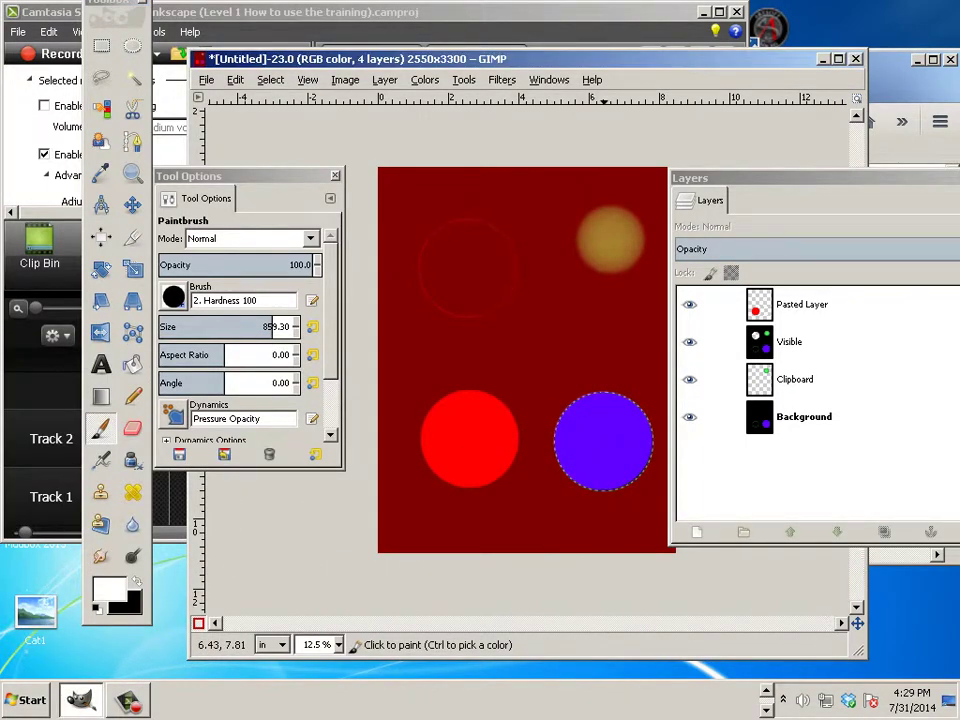
{"action": "key", "text": "ctrl+shift+a"}
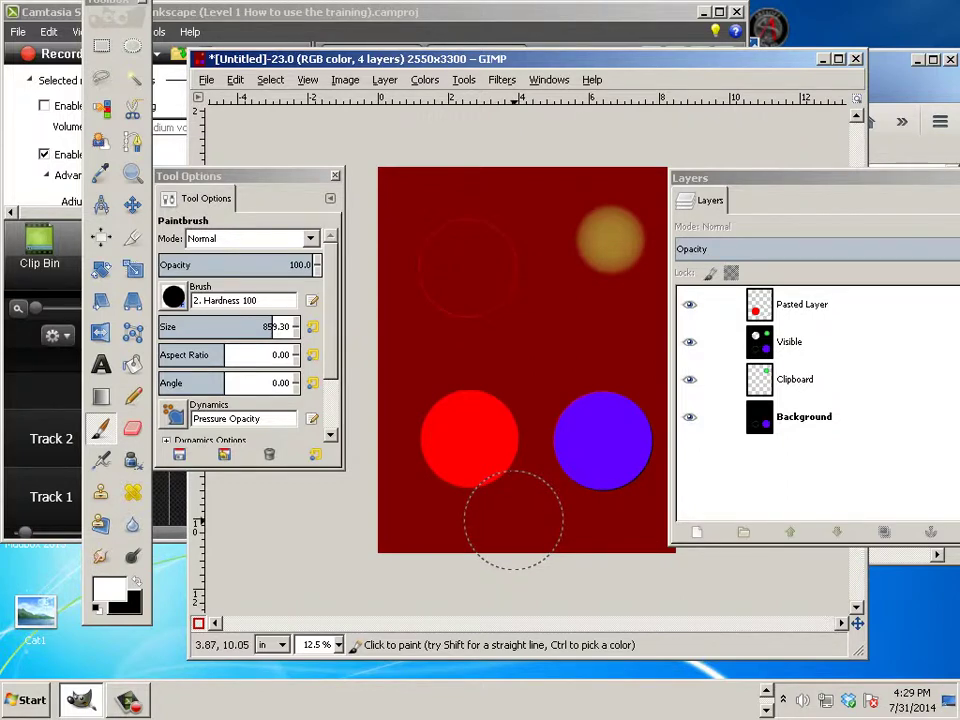
{"action": "key", "text": "ctrl+z"}
{"action": "key", "text": "ctrl+z"}
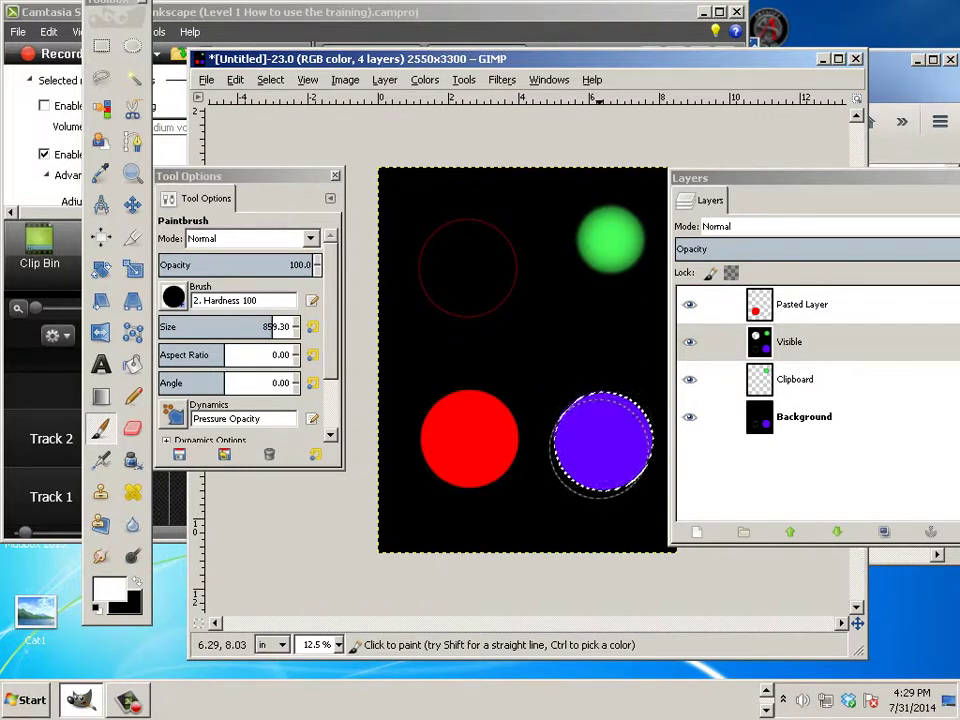
Cut the blue circle and paste it back as a floating selection
{"action": "left_click", "coordinate": [235, 80]}
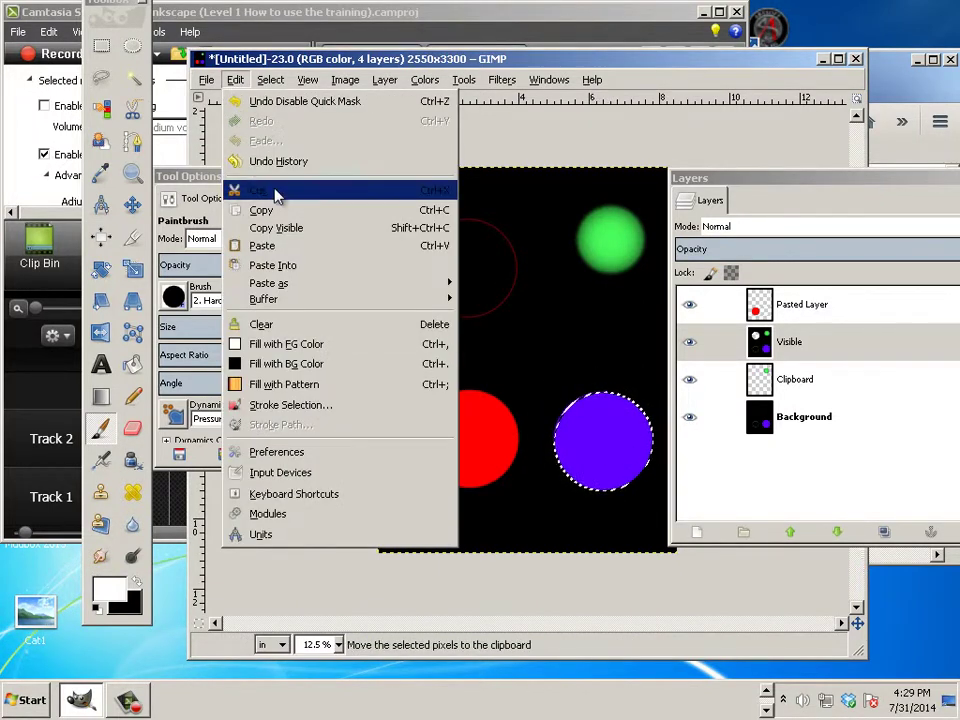
{"action": "left_click", "coordinate": [277, 196]}
{"action": "left_click", "coordinate": [235, 80]}
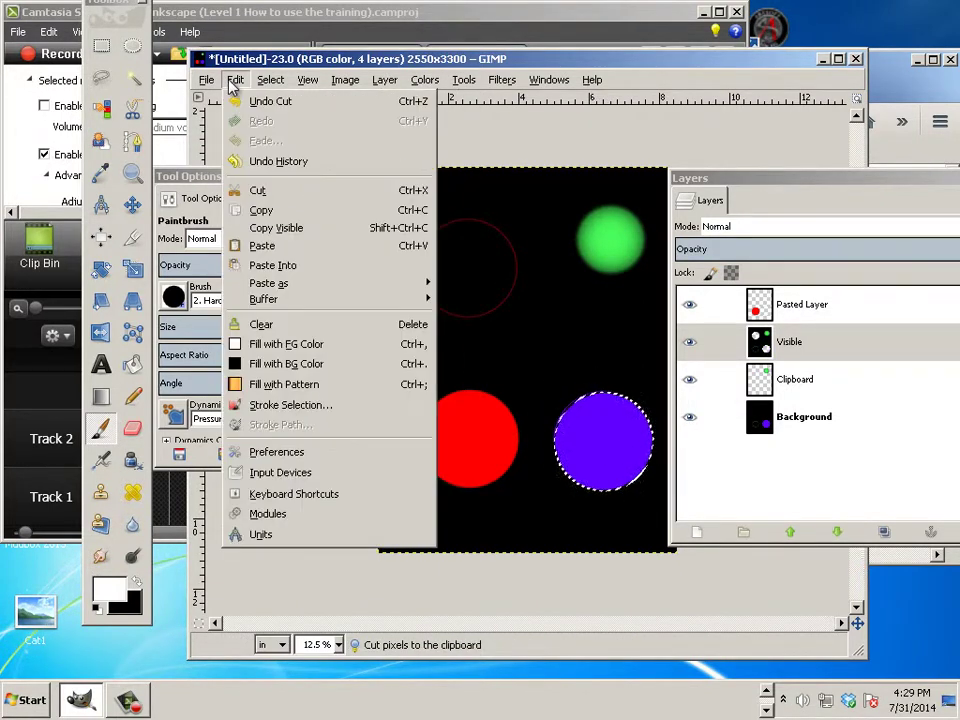
{"action": "left_click", "coordinate": [282, 250]}
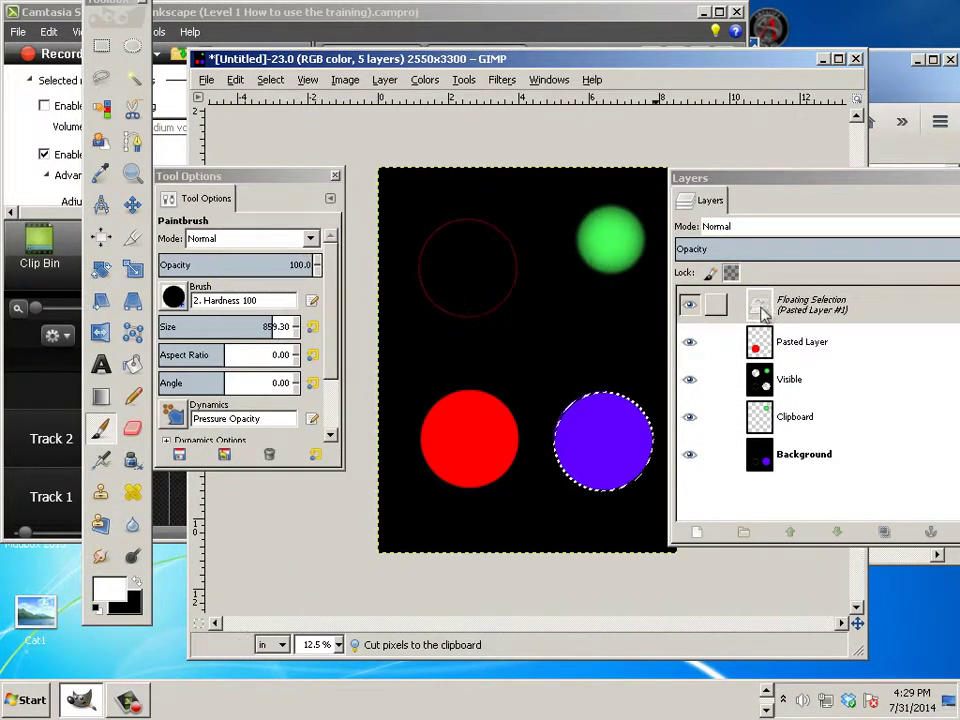
Move the pasted blue circle to the upper left and make it a new layer
{"action": "left_click", "coordinate": [132, 205]}
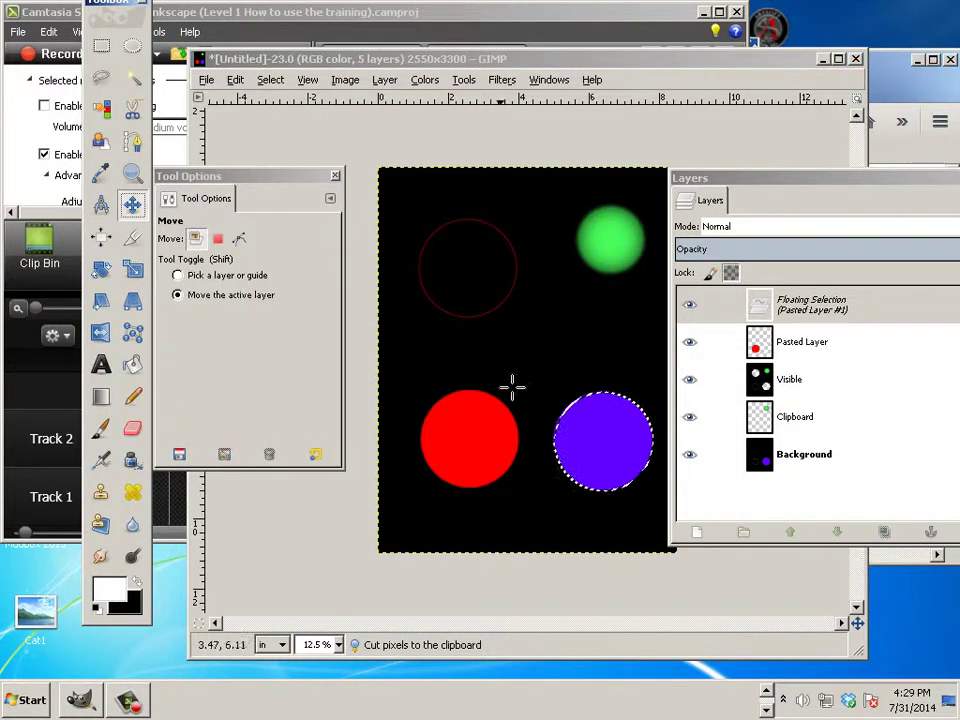
{"action": "left_click_drag", "start_coordinate": [585, 418], "coordinate": [479, 281]}
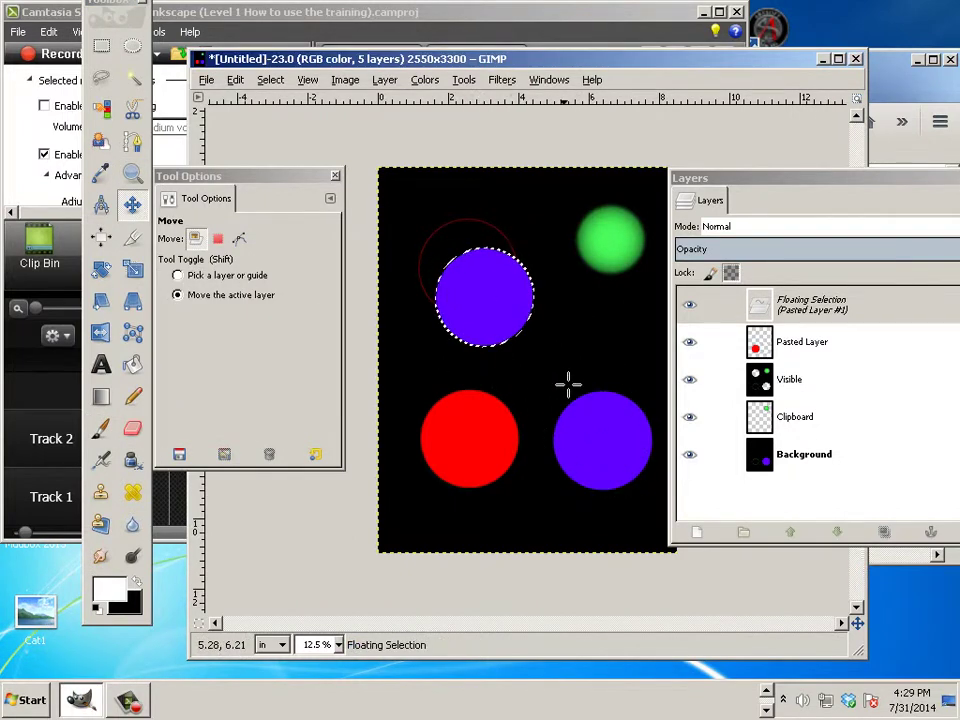
{"action": "right_click", "coordinate": [757, 305]}
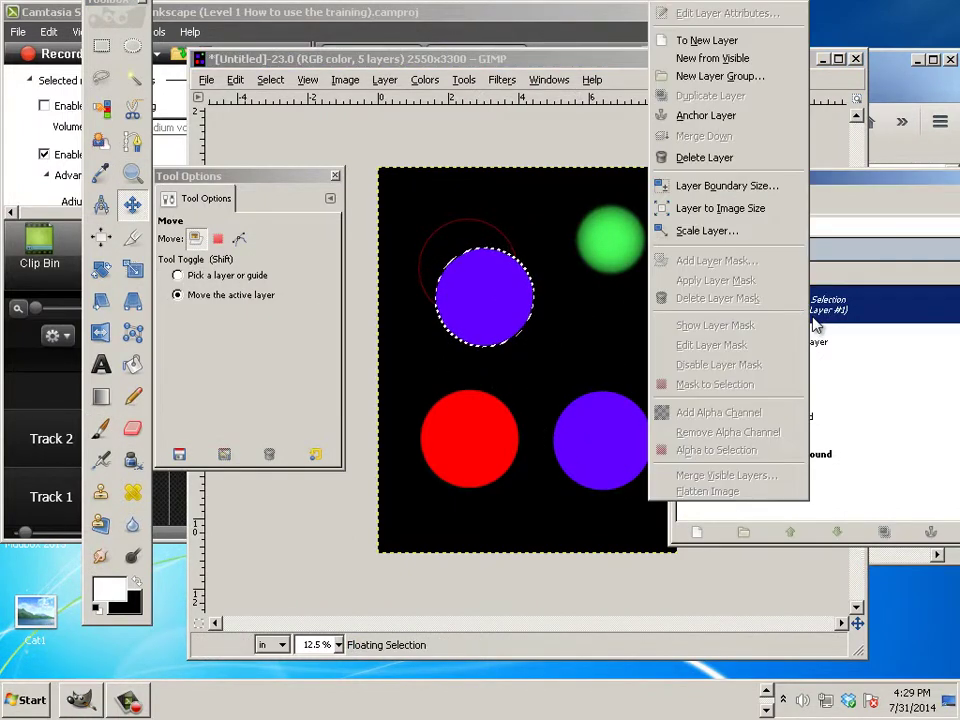
{"action": "left_click", "coordinate": [735, 44]}
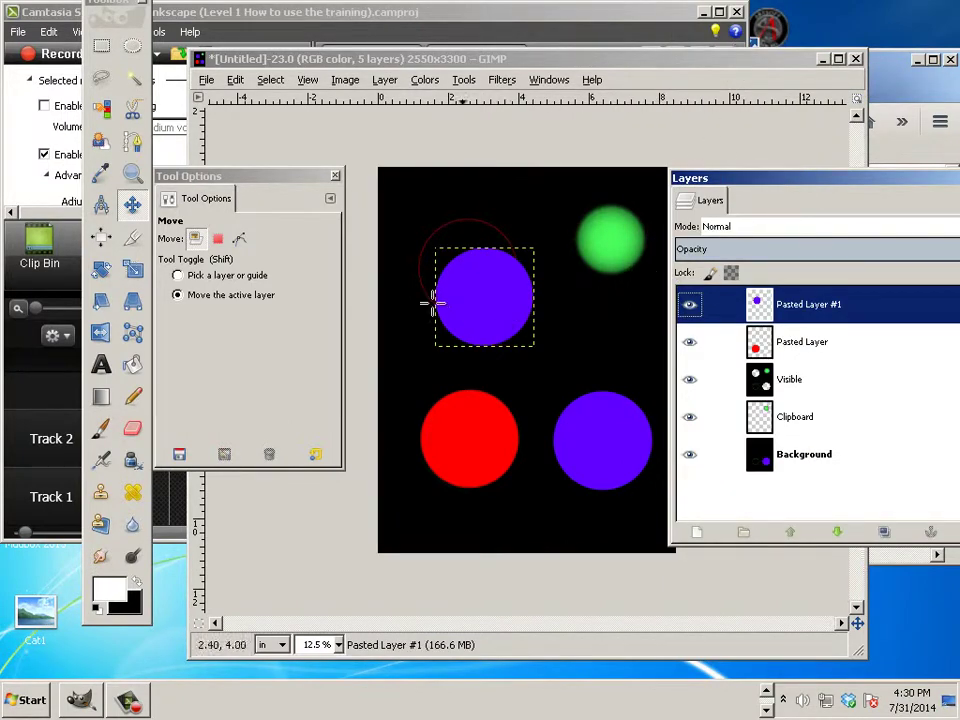
{"action": "left_click_drag", "start_coordinate": [489, 288], "coordinate": [474, 272]}
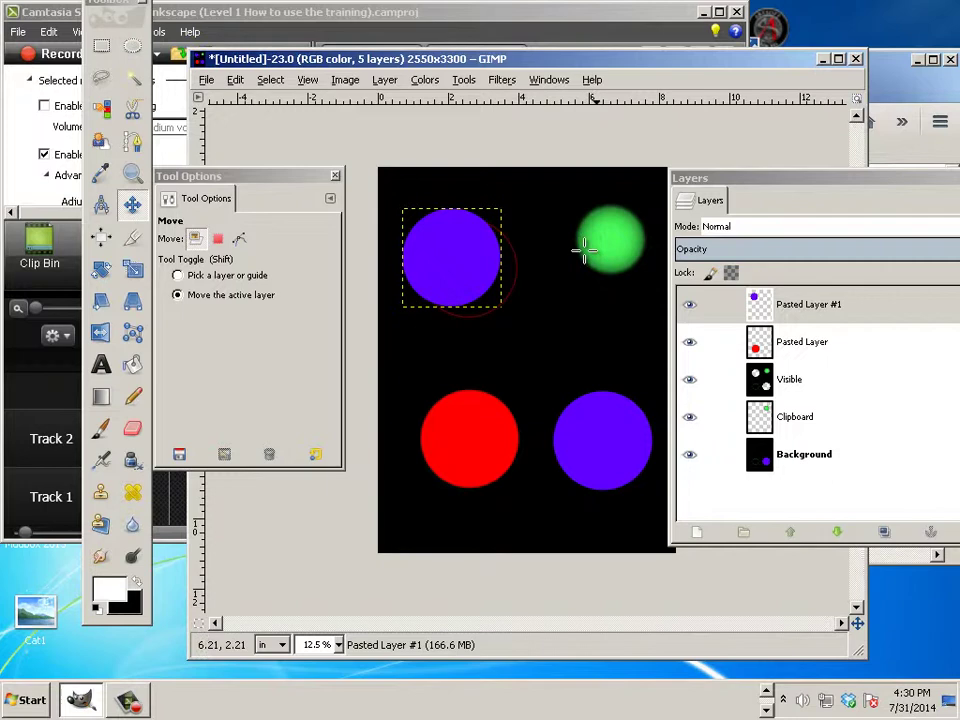
{"action": "left_click_drag", "start_coordinate": [476, 431], "coordinate": [503, 432]}
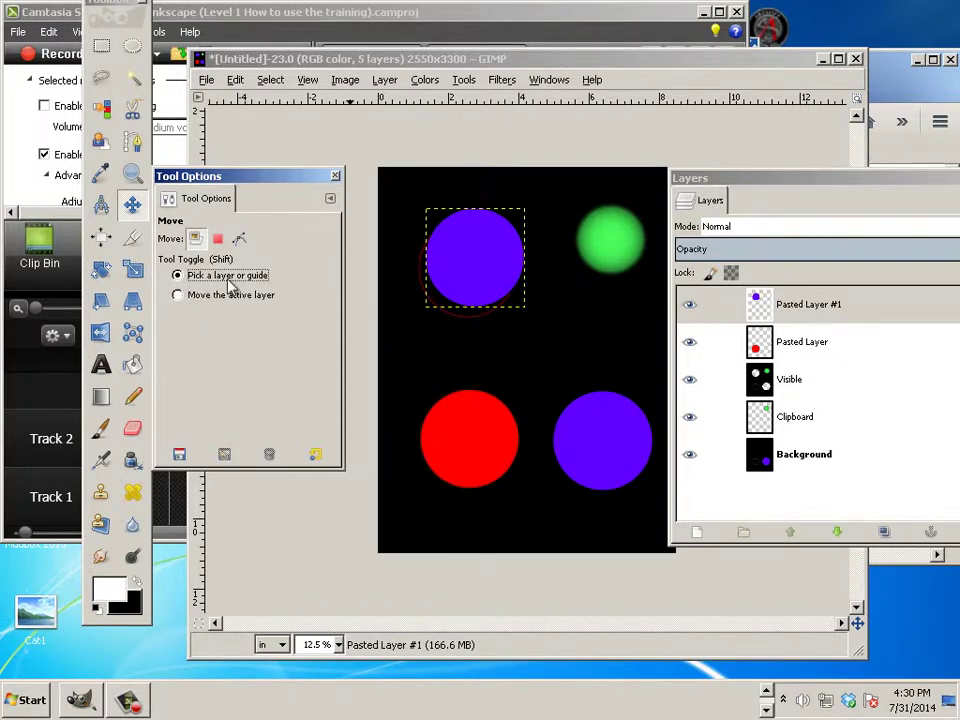
Shift the Visible, Background, blue, red and green circle layers into rough position
{"action": "left_click_drag", "start_coordinate": [612, 240], "coordinate": [606, 244]}
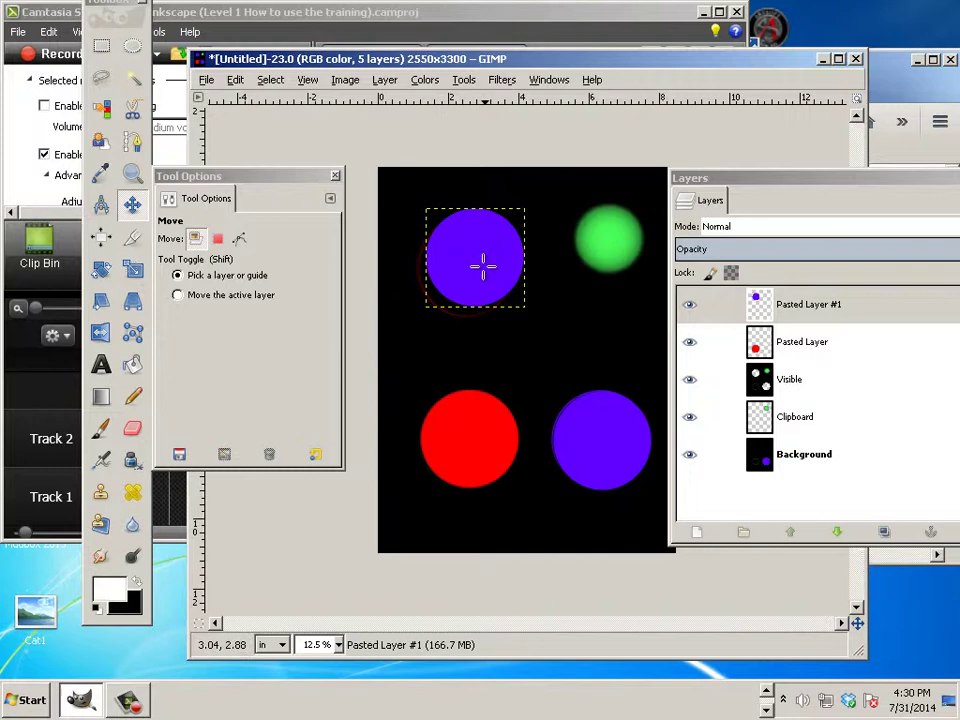
{"action": "mouse_move", "coordinate": [483, 264]}
{"action": "left_mouse_down"}
{"action": "mouse_move", "coordinate": [533, 326]}
{"action": "mouse_move", "coordinate": [489, 283]}
{"action": "mouse_move", "coordinate": [459, 273]}
{"action": "mouse_move", "coordinate": [491, 281]}
{"action": "left_mouse_up"}
{"action": "mouse_move", "coordinate": [477, 437]}
{"action": "left_mouse_down"}
{"action": "mouse_move", "coordinate": [491, 407]}
{"action": "mouse_move", "coordinate": [491, 452]}
{"action": "mouse_move", "coordinate": [476, 433]}
{"action": "left_mouse_up"}
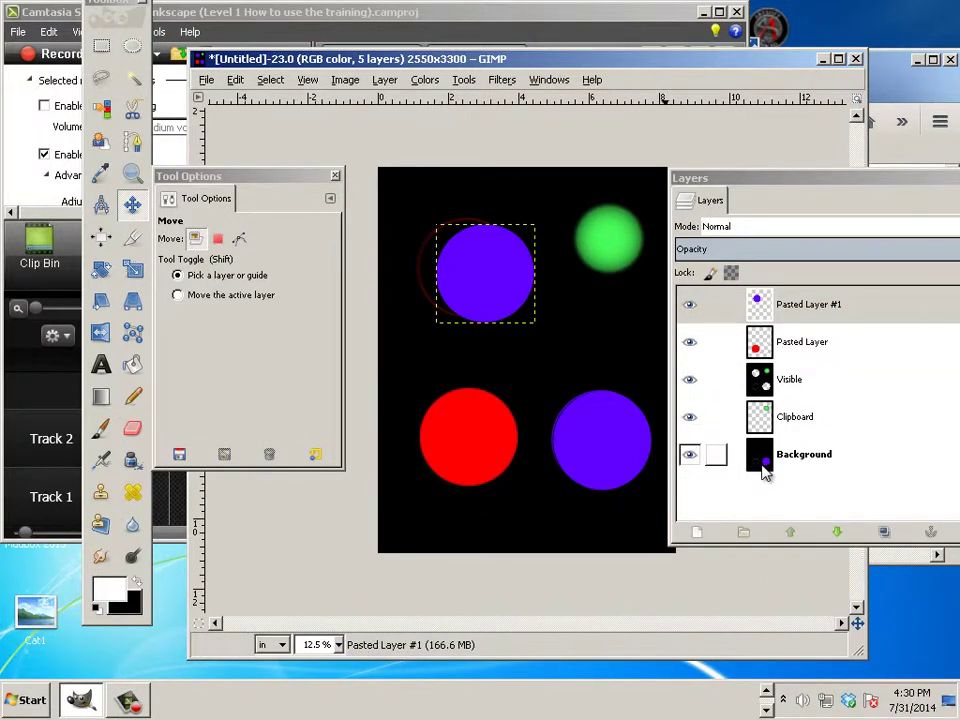
{"action": "left_click_drag", "start_coordinate": [612, 444], "coordinate": [638, 441]}
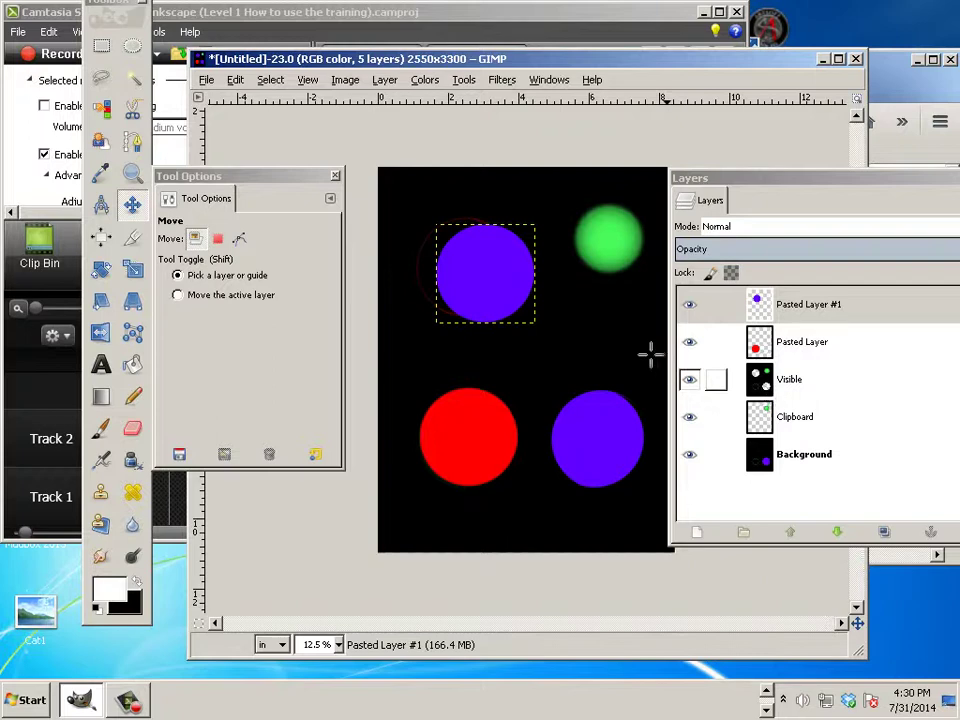
{"action": "left_click_drag", "start_coordinate": [604, 240], "coordinate": [600, 279]}
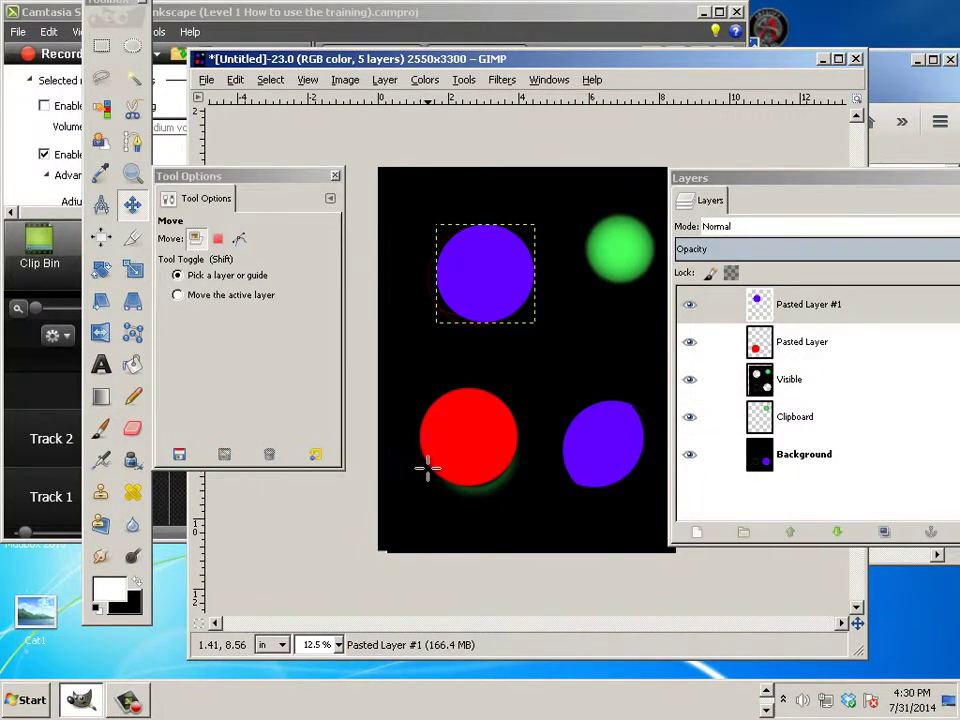
Restore the green circle at top right and push the red circle further left
{"action": "mouse_move", "coordinate": [484, 450]}
{"action": "left_mouse_down"}
{"action": "mouse_move", "coordinate": [497, 462]}
{"action": "mouse_move", "coordinate": [499, 450]}
{"action": "left_mouse_up"}
{"action": "mouse_move", "coordinate": [486, 272]}
{"action": "left_mouse_down"}
{"action": "mouse_move", "coordinate": [482, 279]}
{"action": "mouse_move", "coordinate": [481, 270]}
{"action": "left_mouse_up"}
{"action": "mouse_move", "coordinate": [618, 271]}
{"action": "left_mouse_down"}
{"action": "mouse_move", "coordinate": [618, 308]}
{"action": "mouse_move", "coordinate": [617, 255]}
{"action": "mouse_move", "coordinate": [617, 263]}
{"action": "left_mouse_up"}
{"action": "mouse_move", "coordinate": [600, 424]}
{"action": "left_mouse_down"}
{"action": "mouse_move", "coordinate": [602, 432]}
{"action": "mouse_move", "coordinate": [606, 424]}
{"action": "left_mouse_up"}
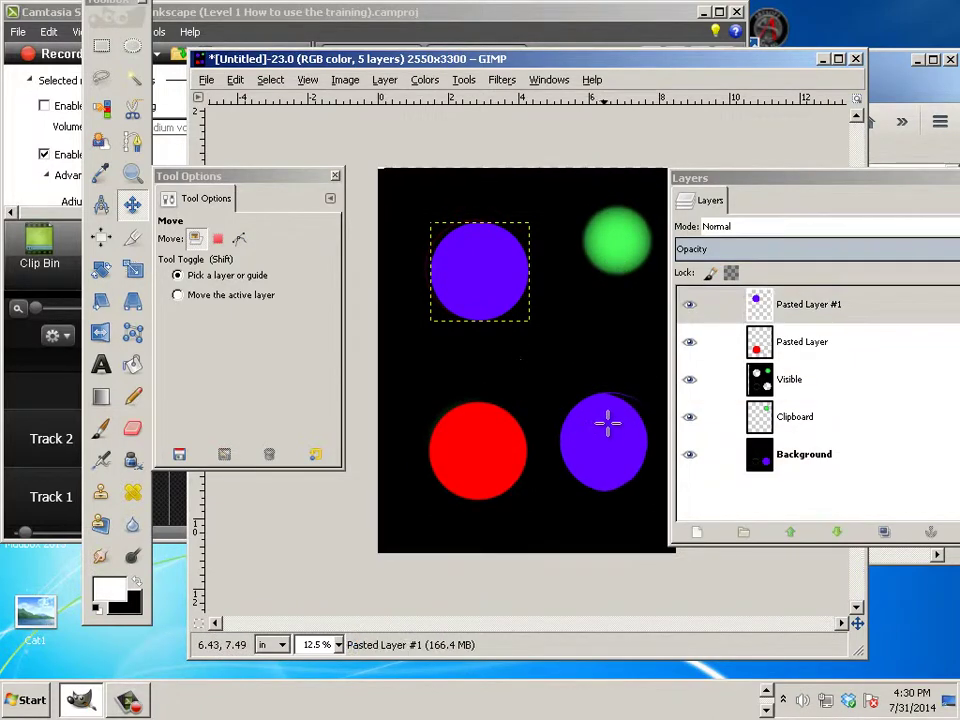
{"action": "left_click_drag", "start_coordinate": [490, 450], "coordinate": [457, 452]}
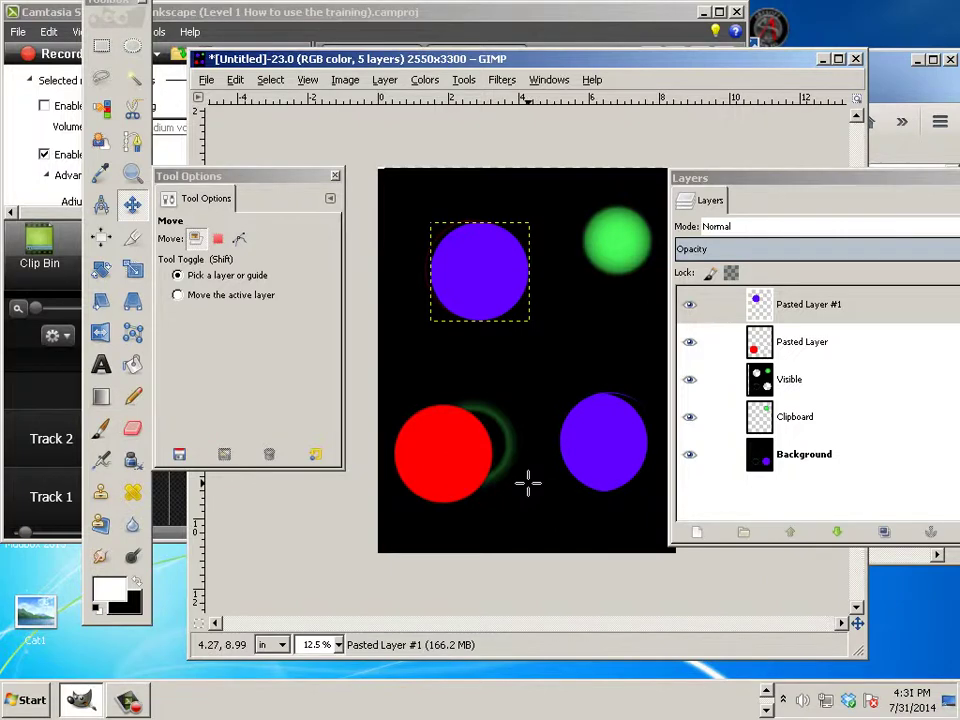